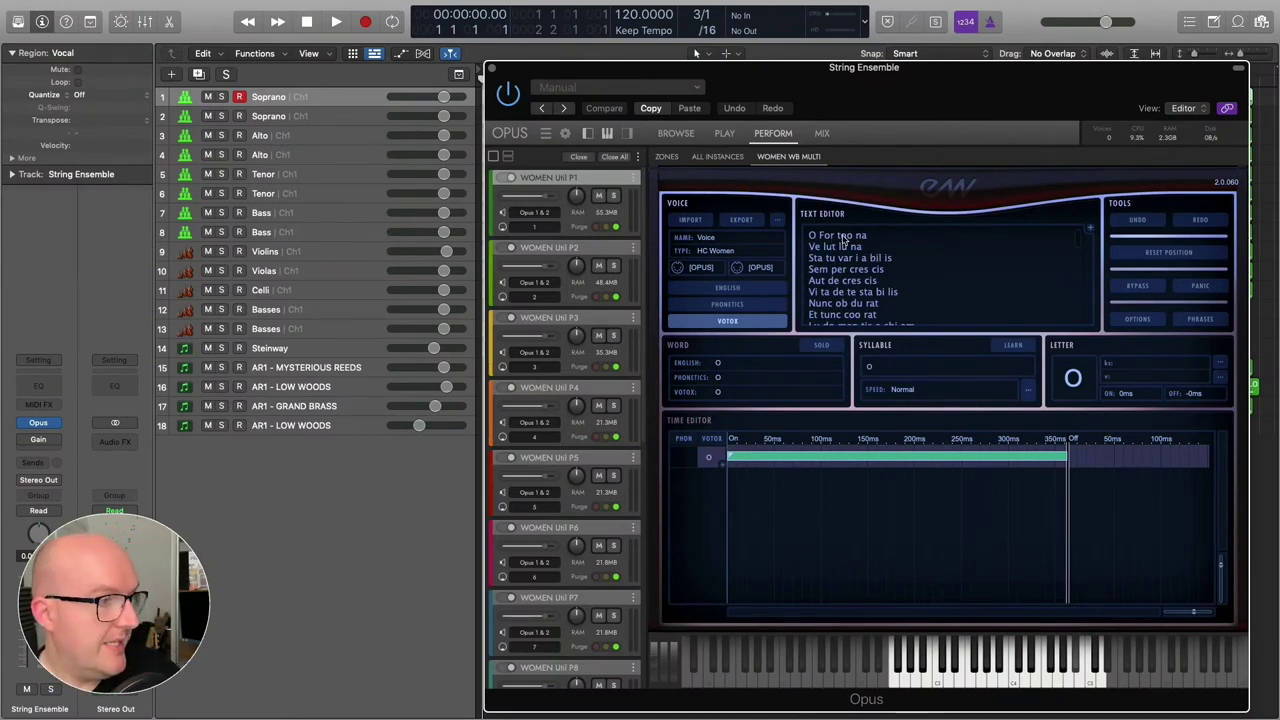
# Step: Examine the letter timings of the syllables "too" and "na" in the first lyric line
pyautogui.click(841, 237)
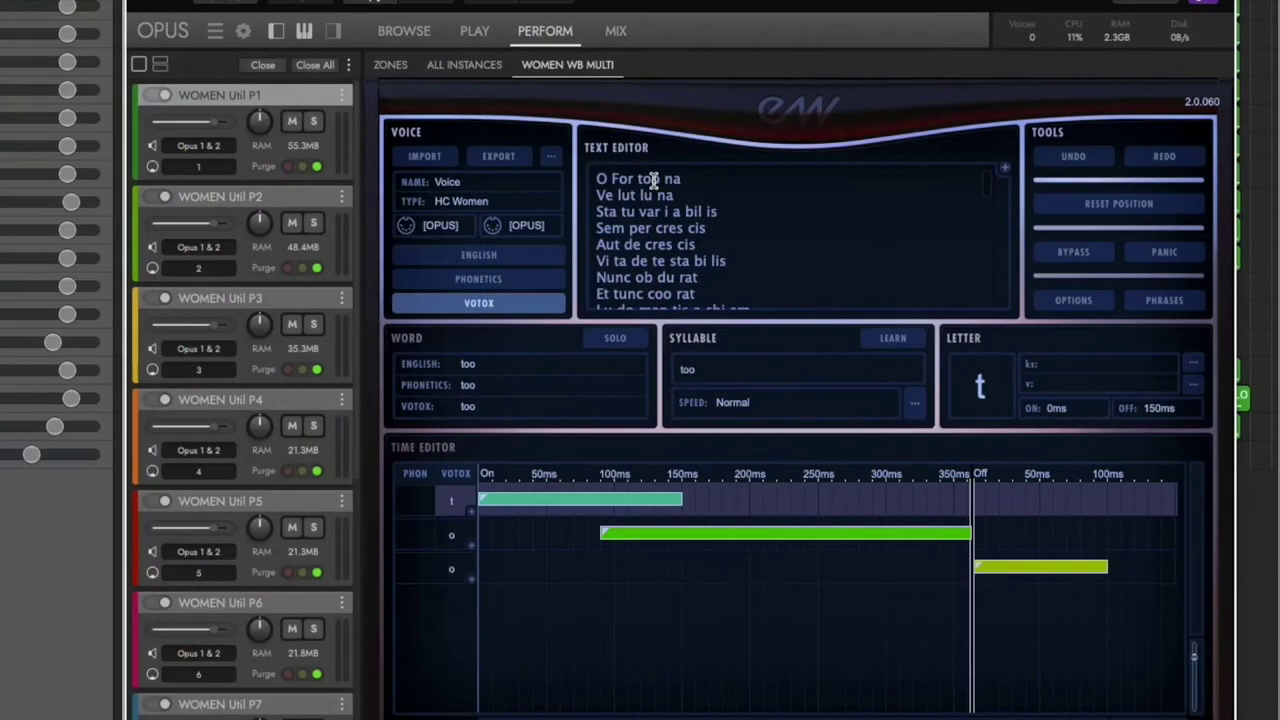
pyautogui.click(672, 179)
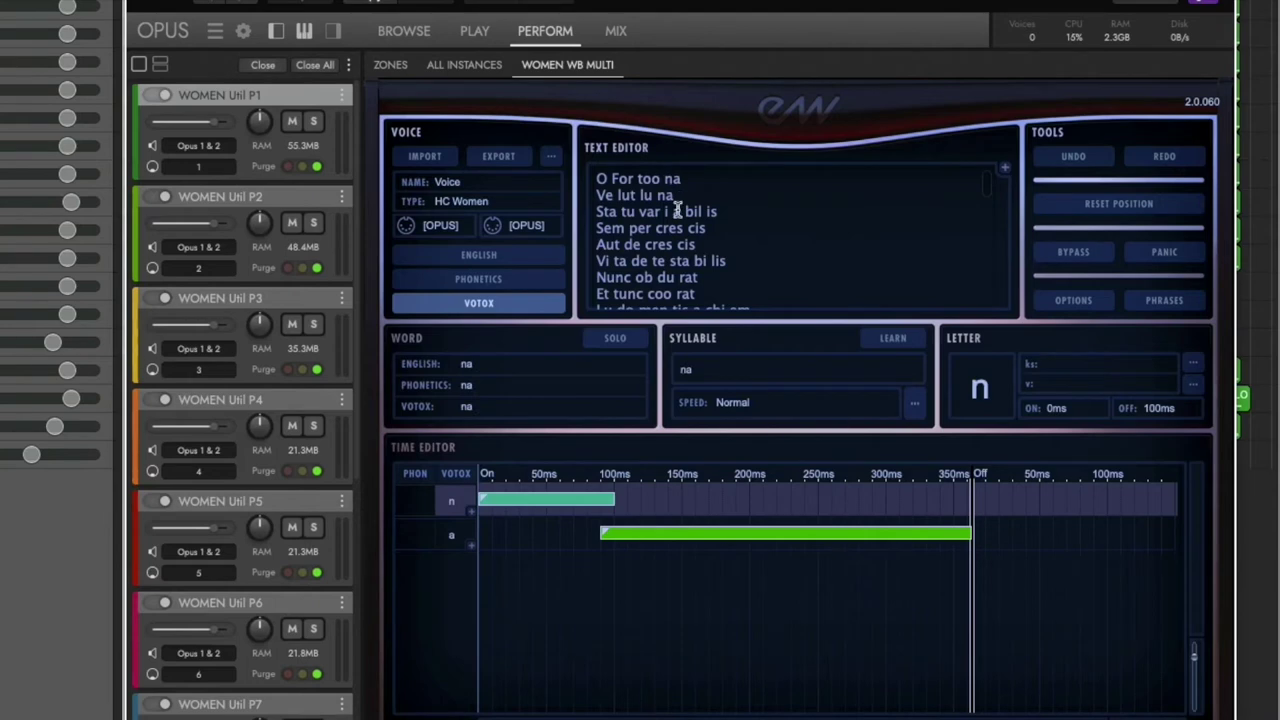
pyautogui.click(804, 535)
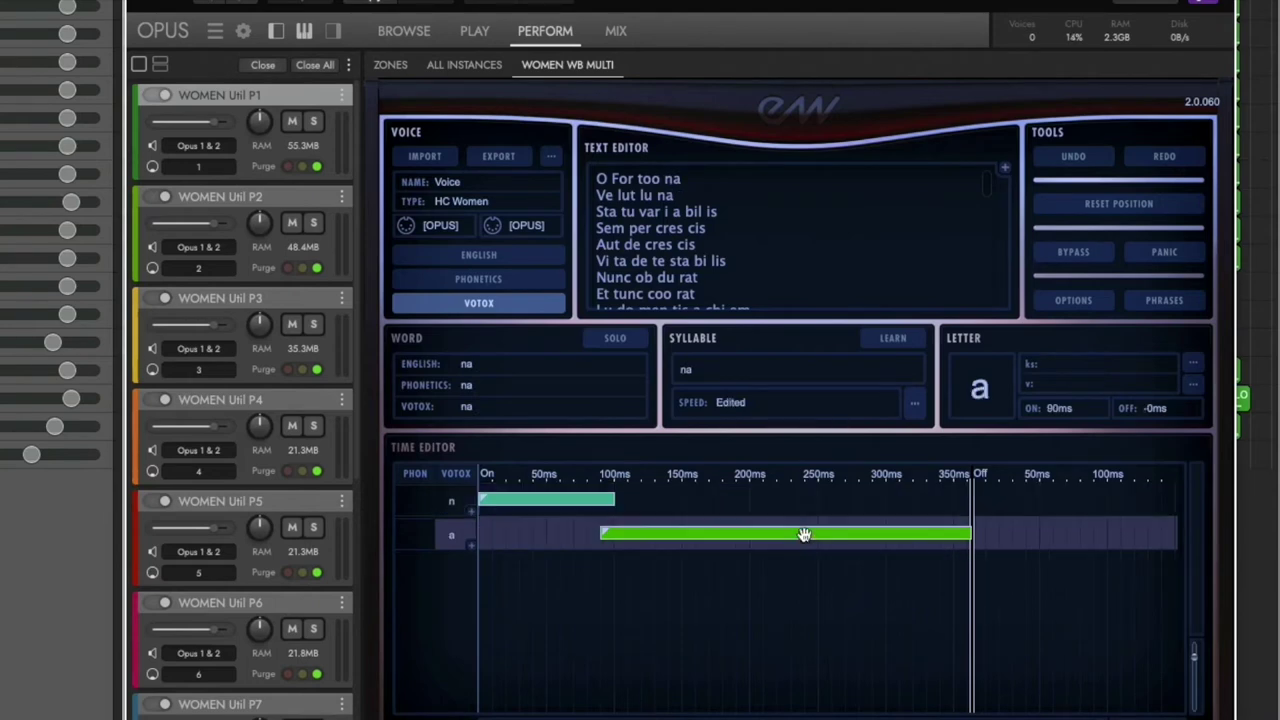
pyautogui.click(575, 501)
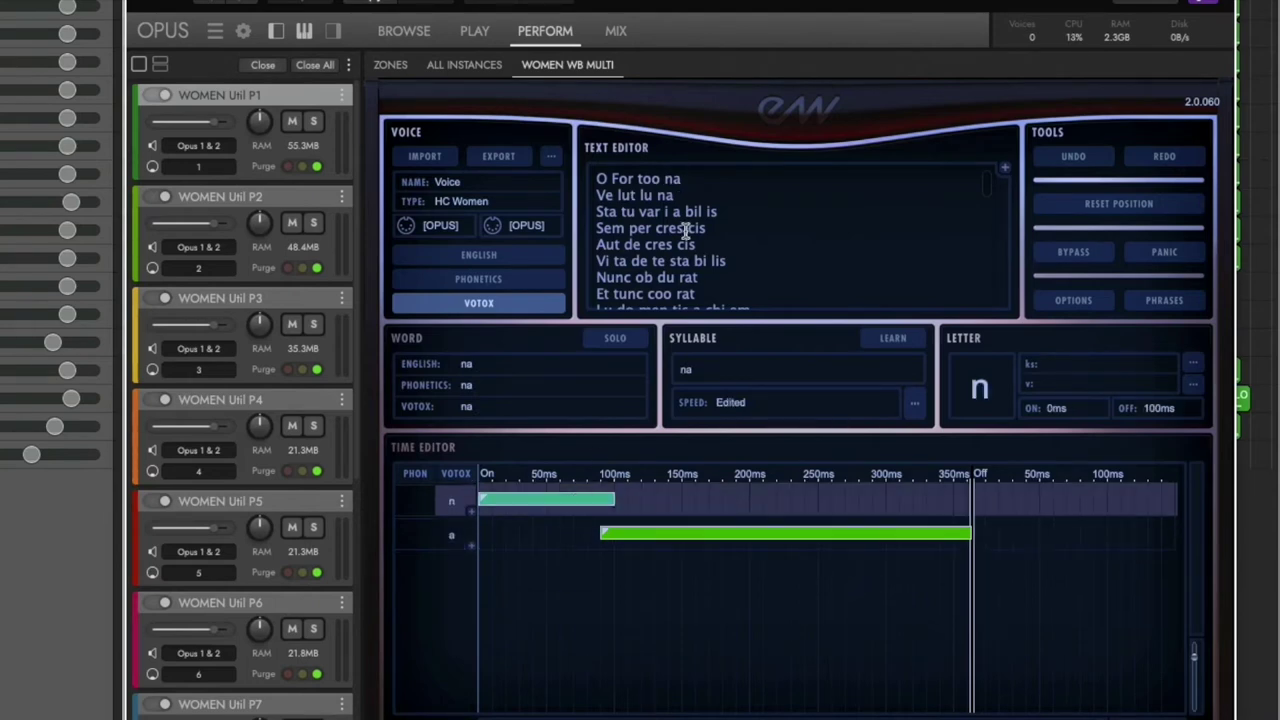
pyautogui.click(762, 533)
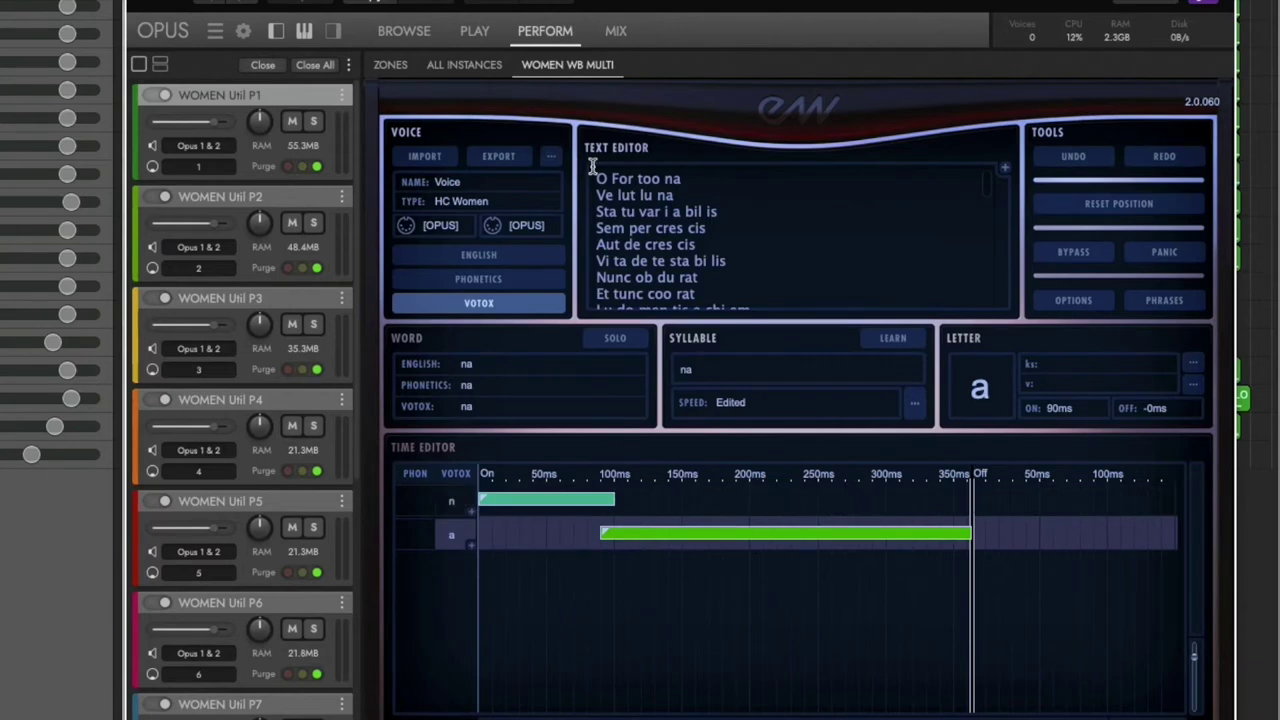
# Step: Shorten the f of the syllable "For" to end at 56 ms, just before its o begins
pyautogui.click(613, 178)
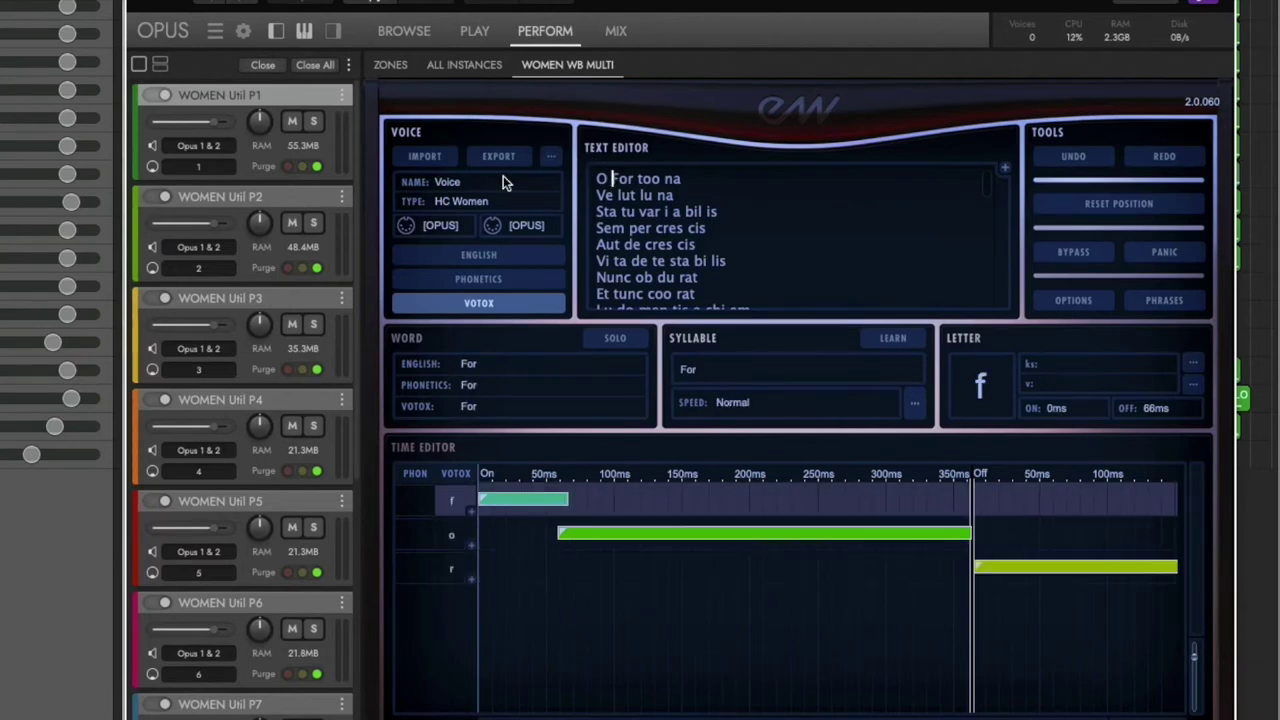
pyautogui.click(798, 535)
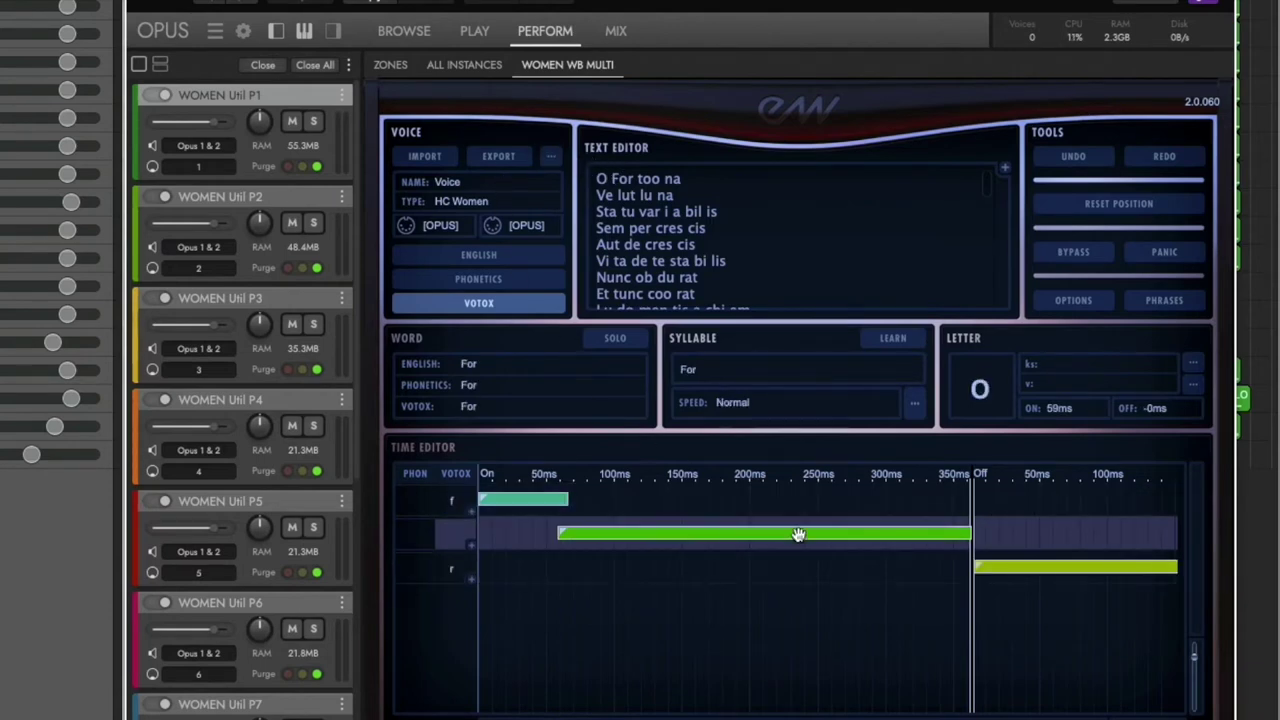
pyautogui.click(1039, 566)
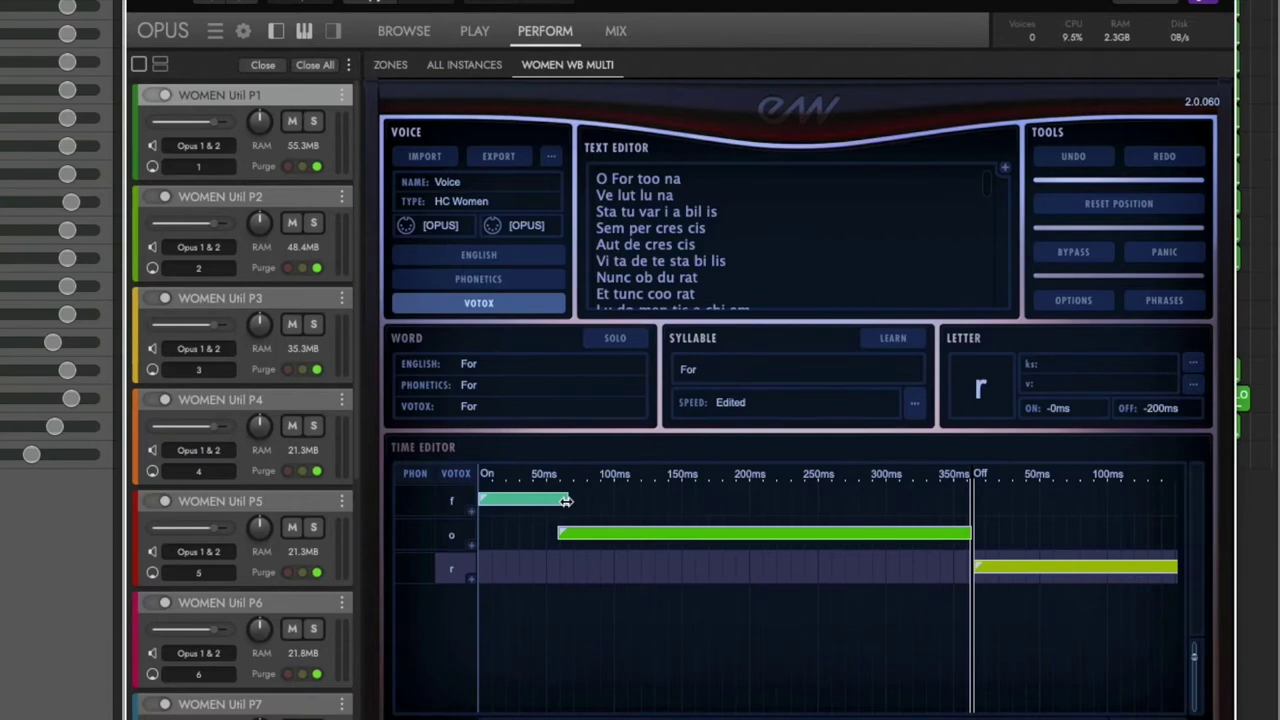
pyautogui.moveTo(565, 501); pyautogui.dragTo(549, 503)
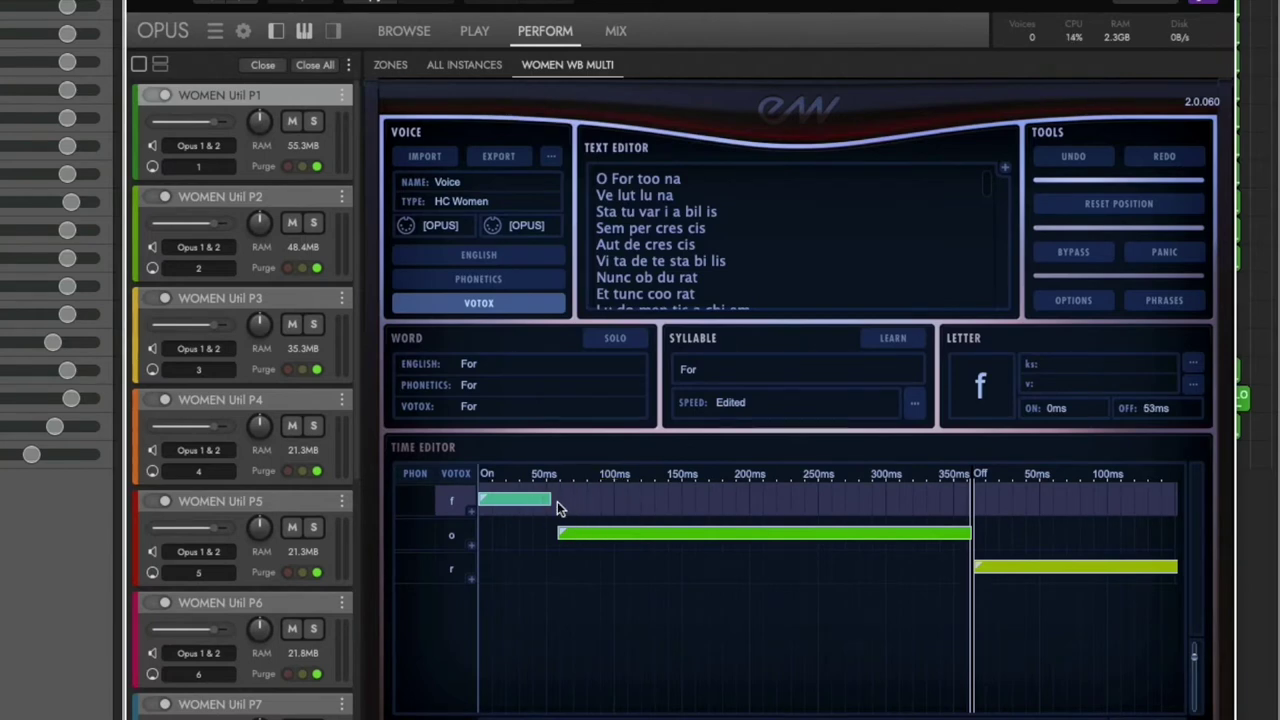
pyautogui.moveTo(557, 501); pyautogui.dragTo(554, 500)
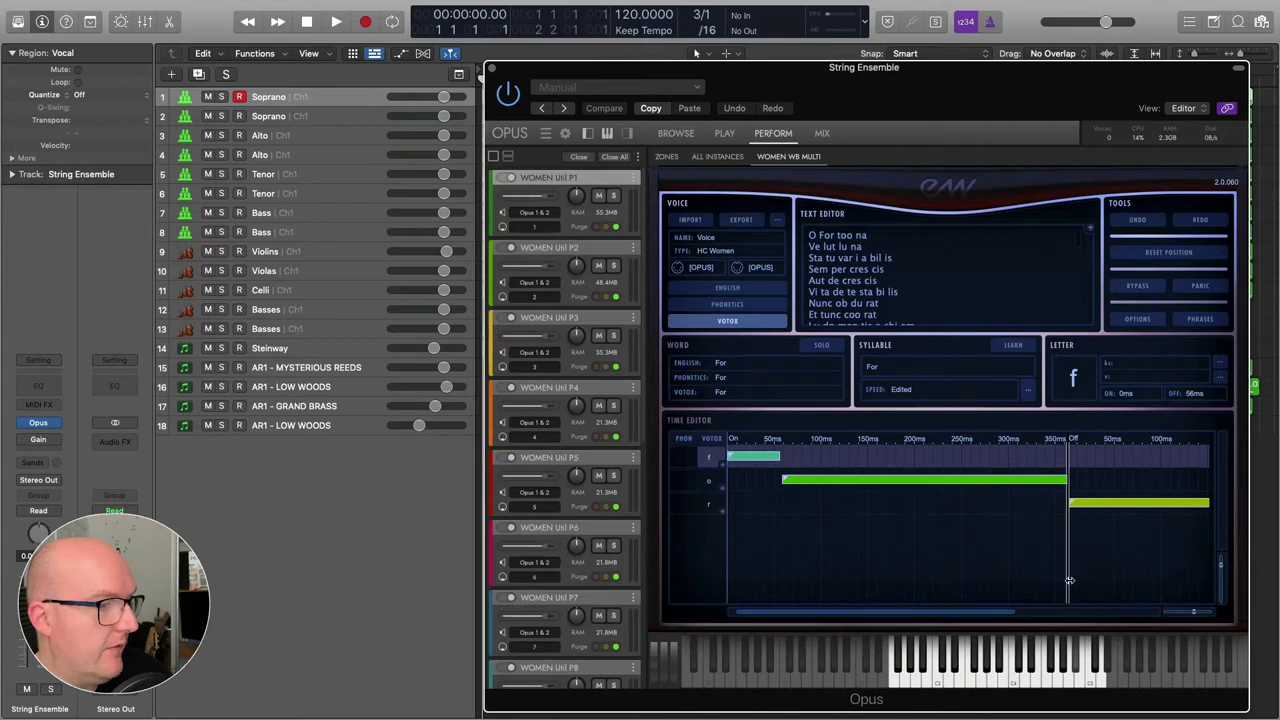
# Step: Shorten the t of the syllable "too" to end at 88 ms, and stop the test playback back at the start
pyautogui.click(840, 236)
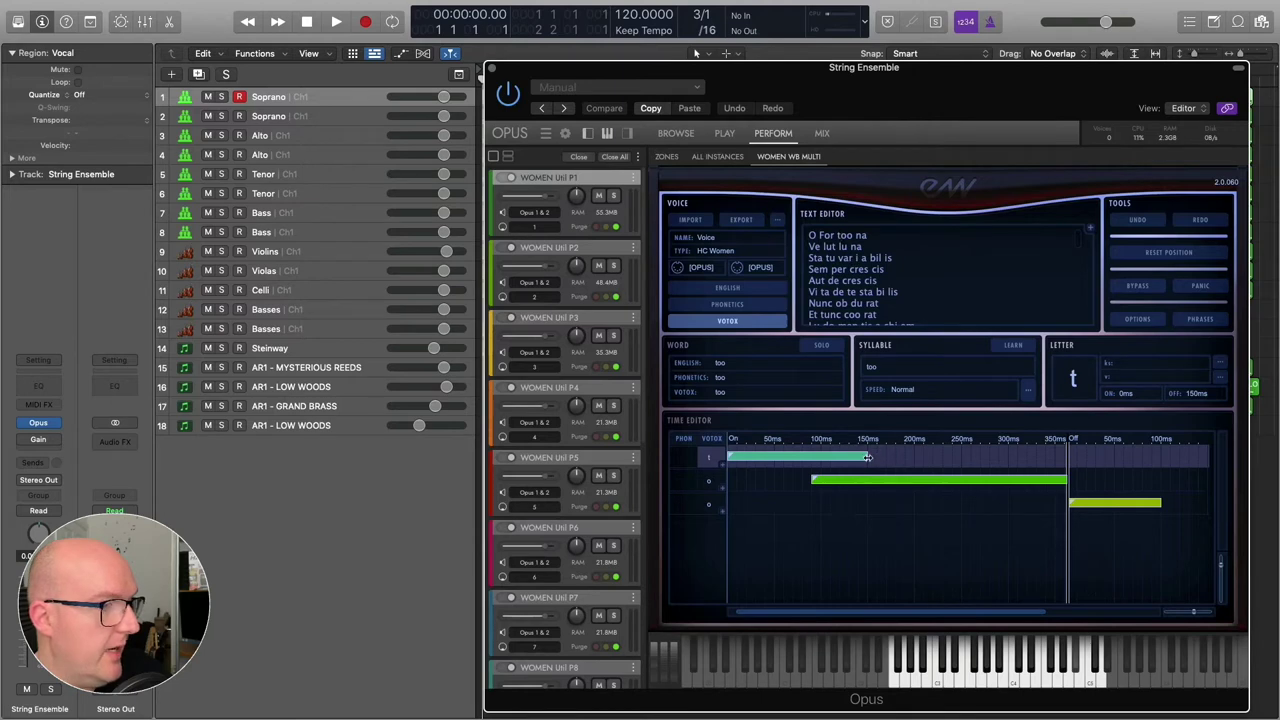
pyautogui.moveTo(866, 457); pyautogui.dragTo(810, 460)
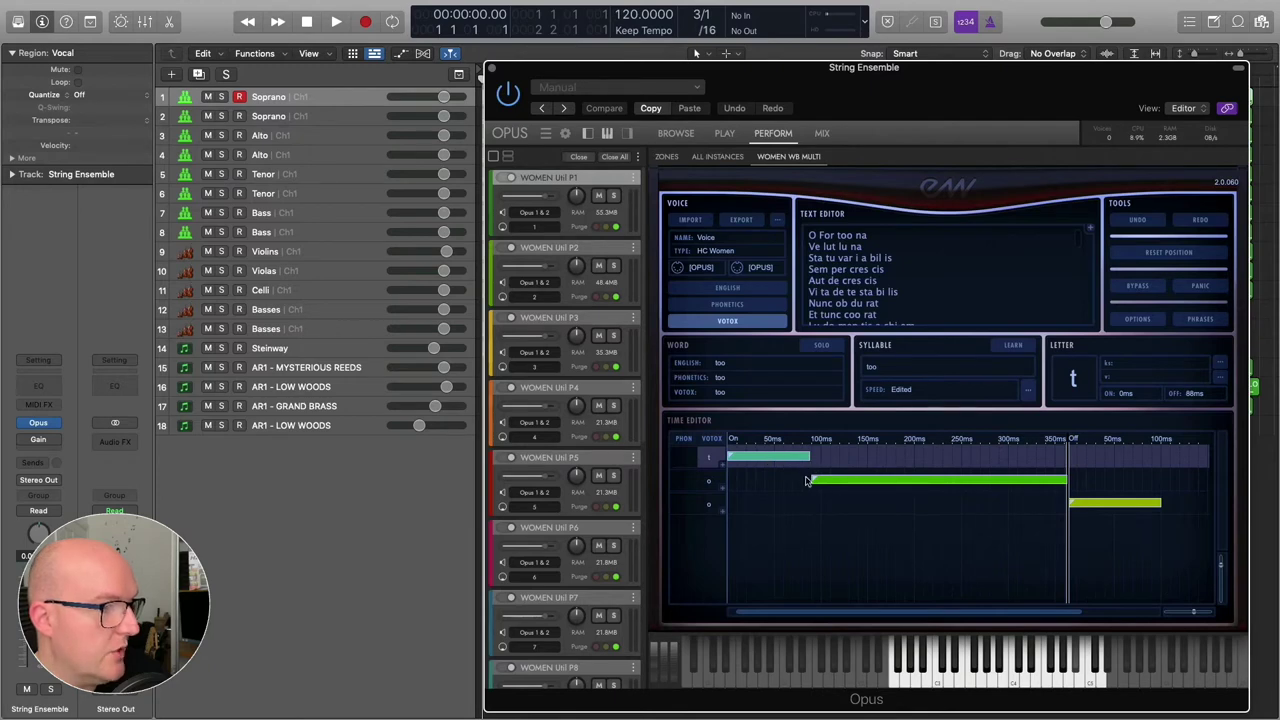
pyautogui.click(1079, 501)
pyautogui.click(1022, 483)
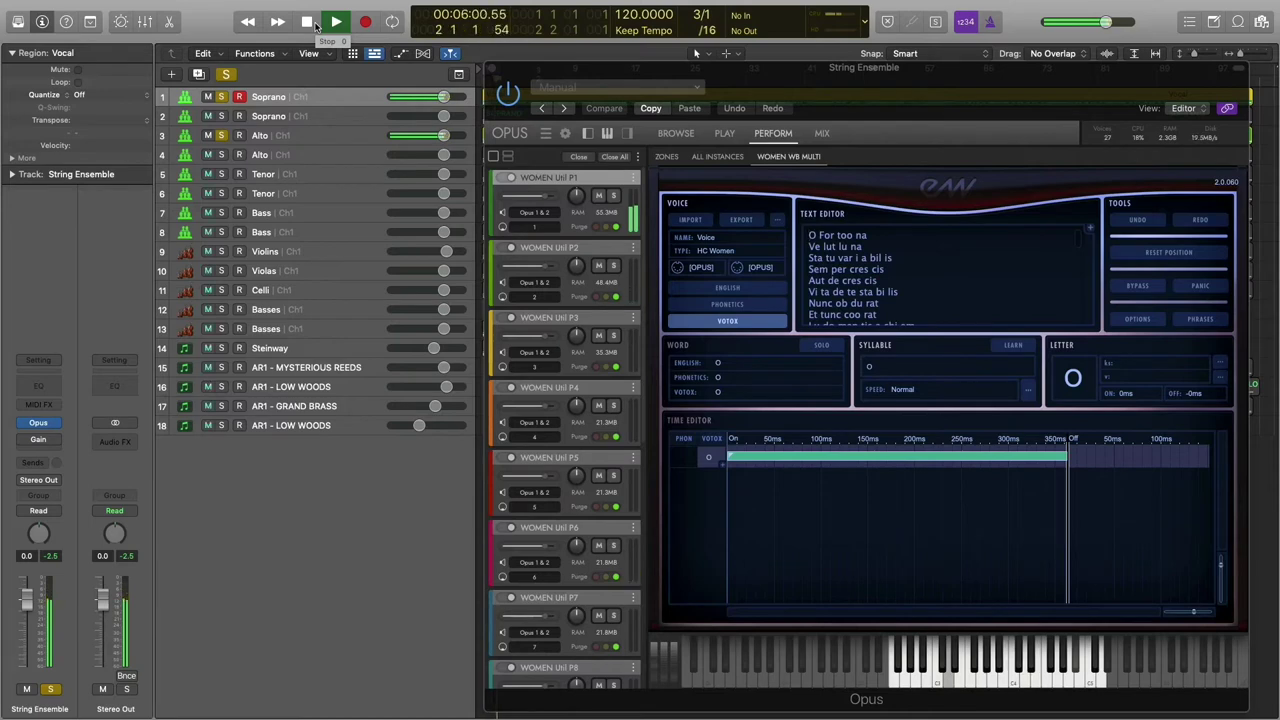
pyautogui.click(314, 24)
pyautogui.click(314, 24)
# Step: Shorten the v of the syllable "Ve" so it ends just before the e begins
pyautogui.click(813, 247)
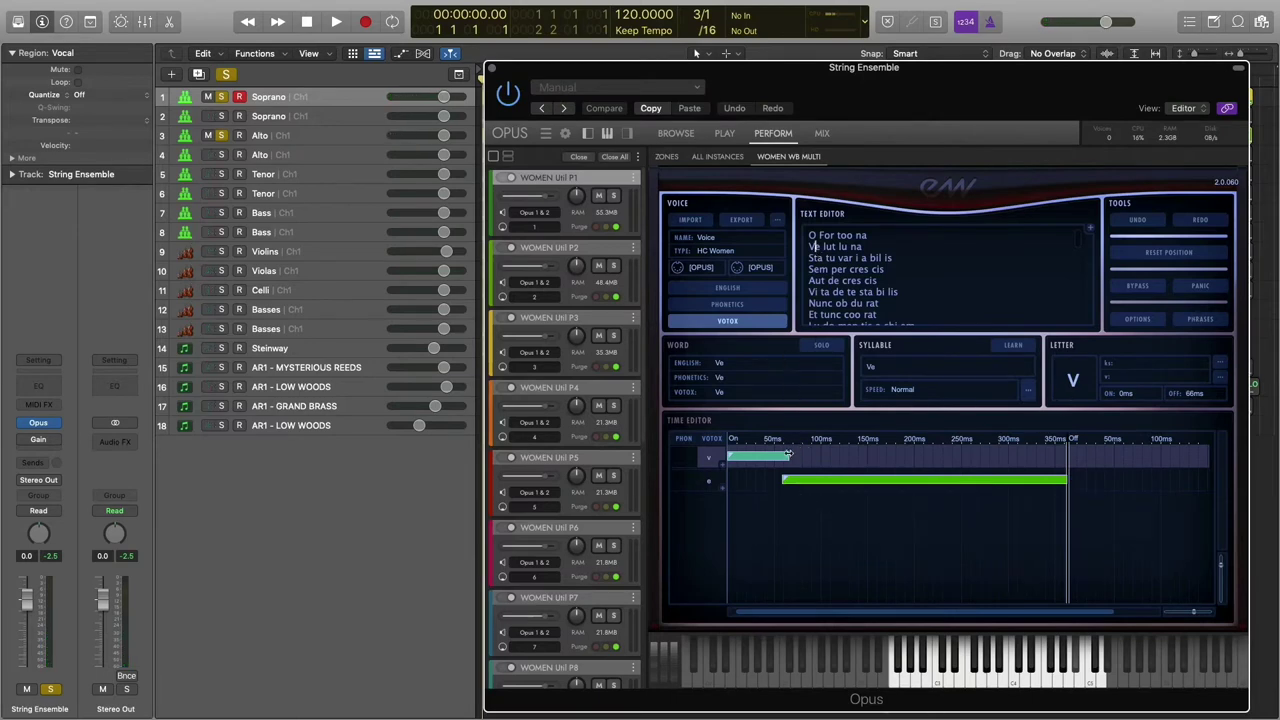
pyautogui.moveTo(789, 457); pyautogui.dragTo(778, 457)
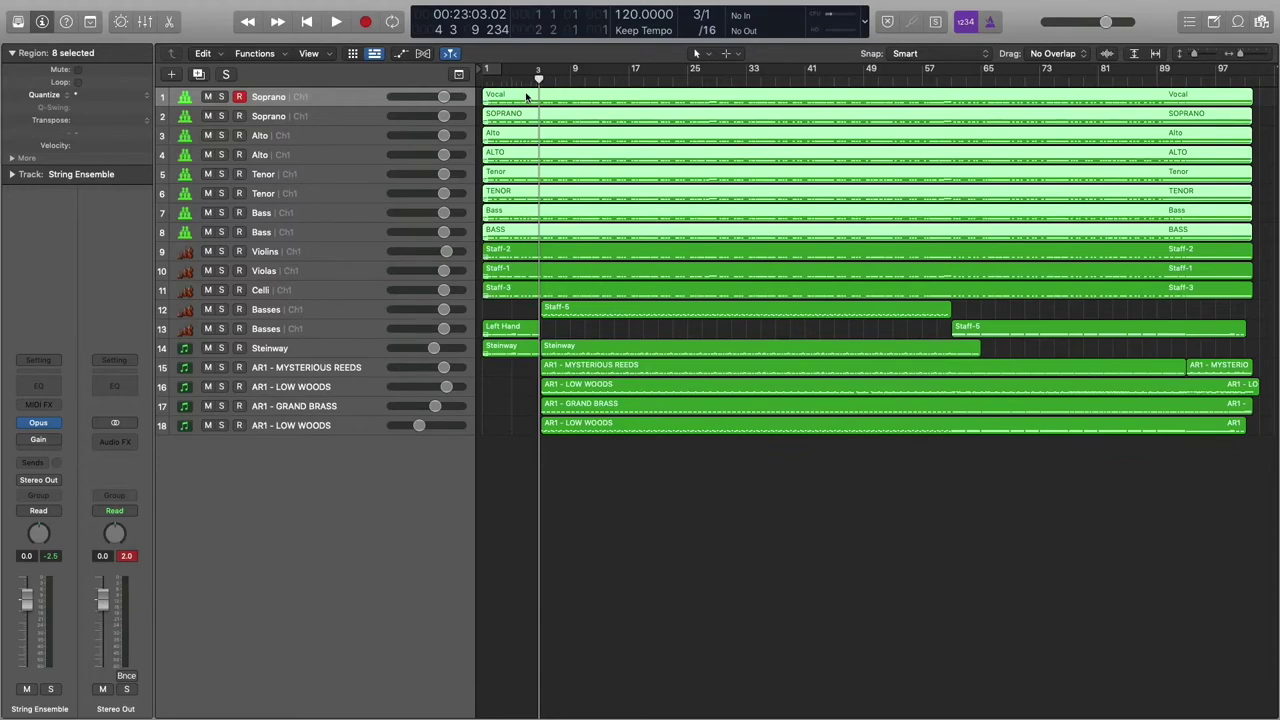
# Step: Open the eight vocal regions in the Piano Roll, shorten the lower voices' first three chords to the soprano's note ends, and audition the phrase
pyautogui.press('p')
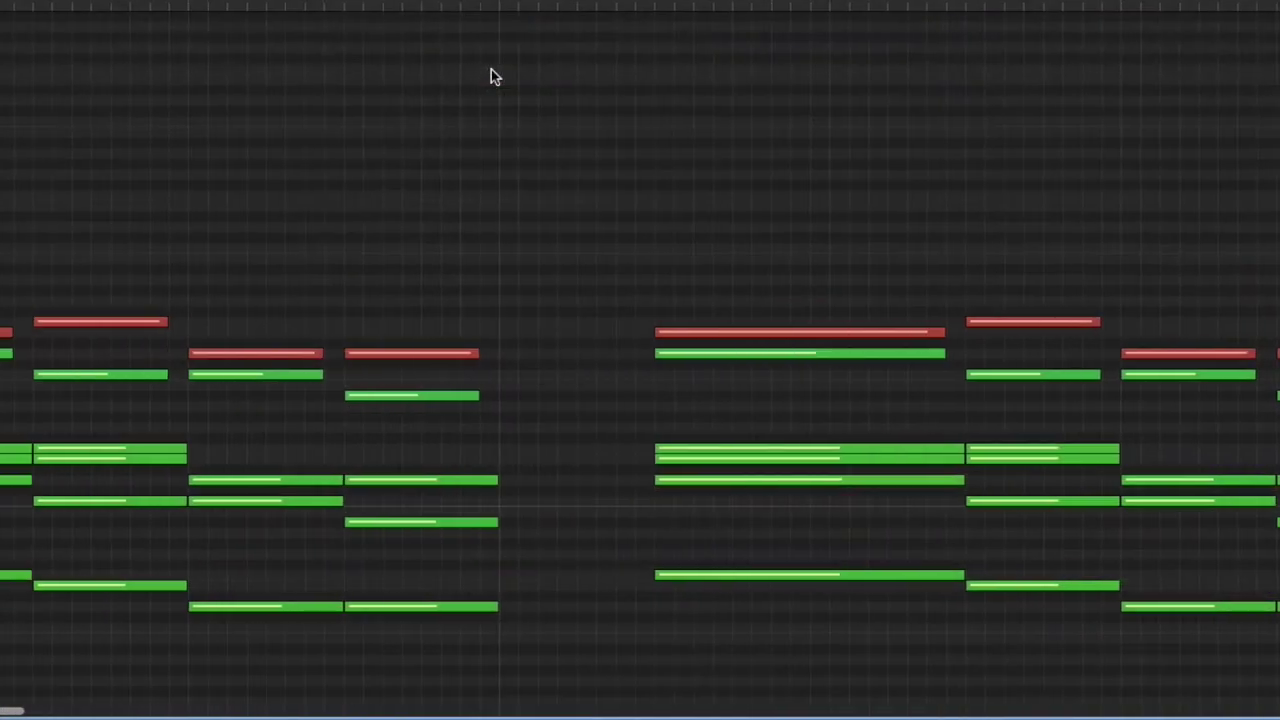
pyautogui.scroll(-5, 491, 77)
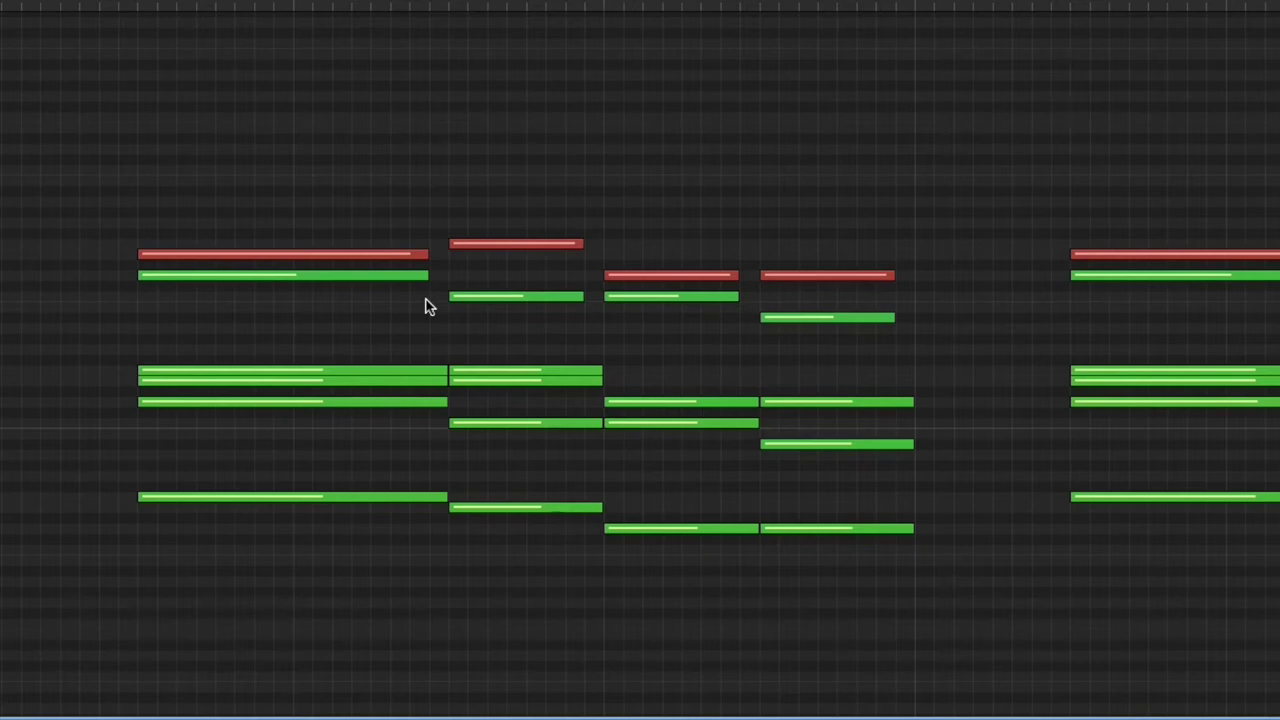
pyautogui.moveTo(434, 352); pyautogui.dragTo(429, 495)
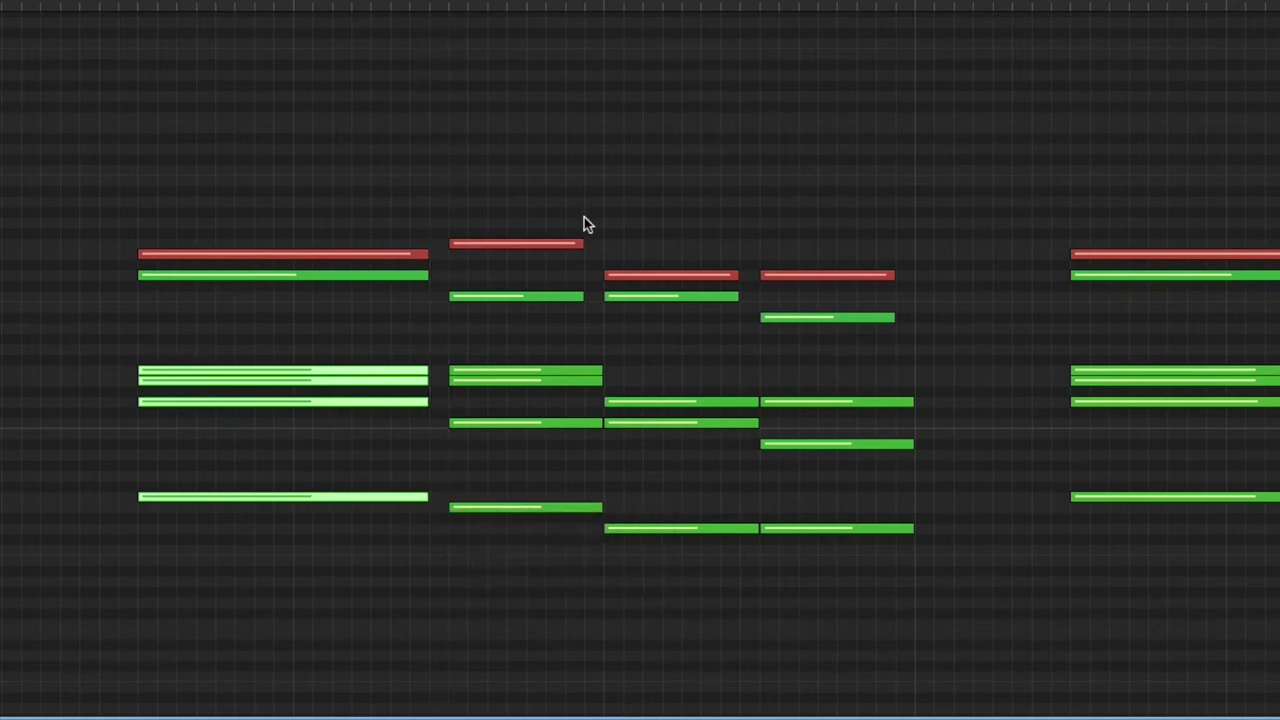
pyautogui.moveTo(588, 344); pyautogui.dragTo(579, 503)
pyautogui.moveTo(741, 360); pyautogui.dragTo(723, 543)
pyautogui.moveTo(754, 421); pyautogui.dragTo(736, 428)
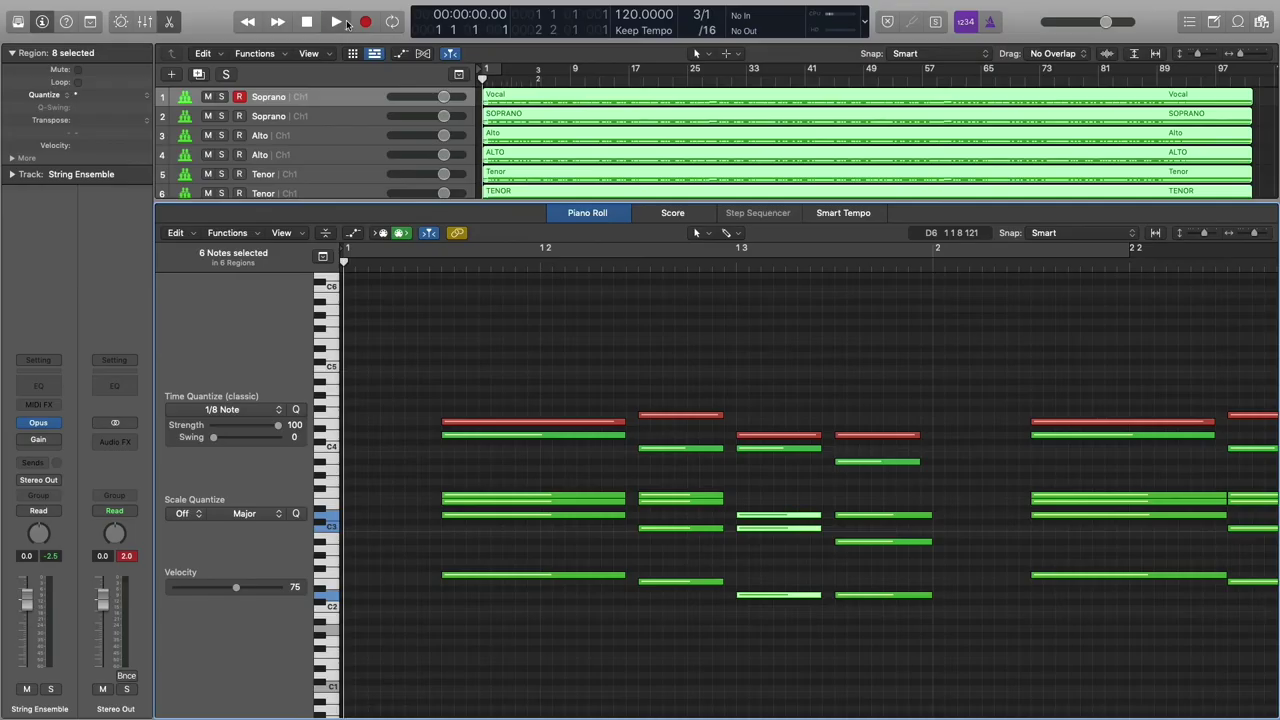
pyautogui.click(337, 21)
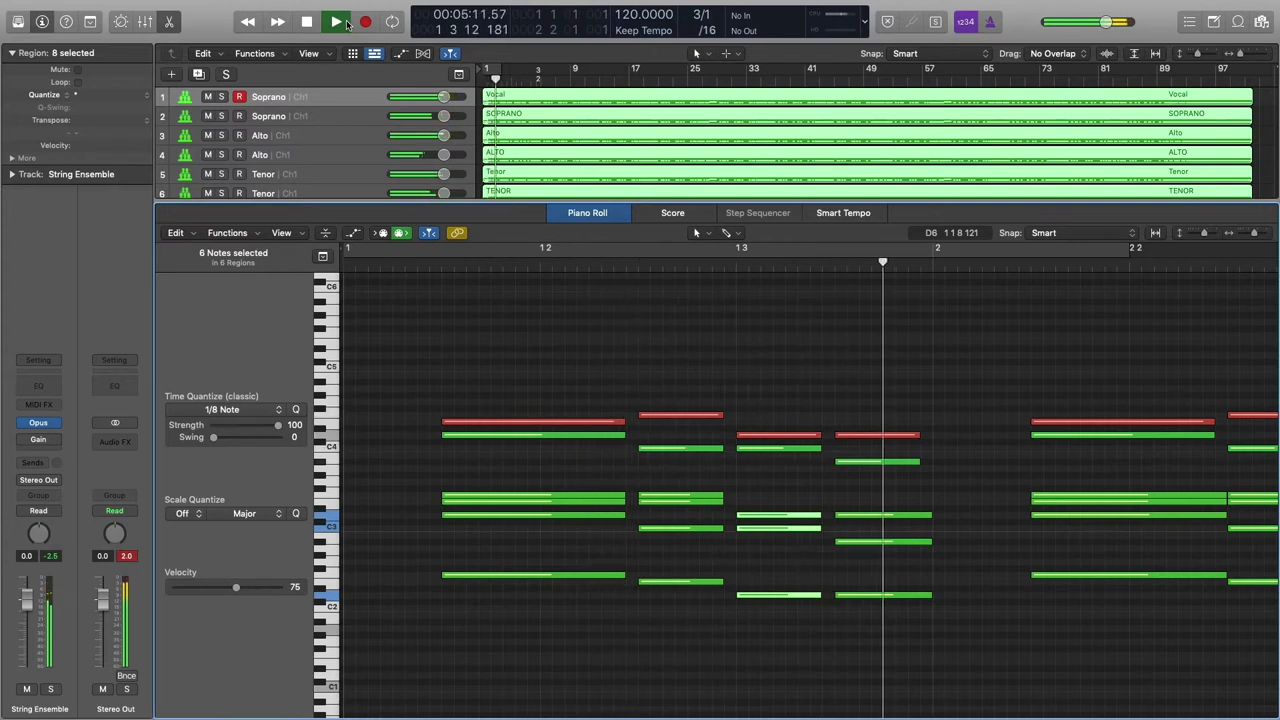
pyautogui.press('space')
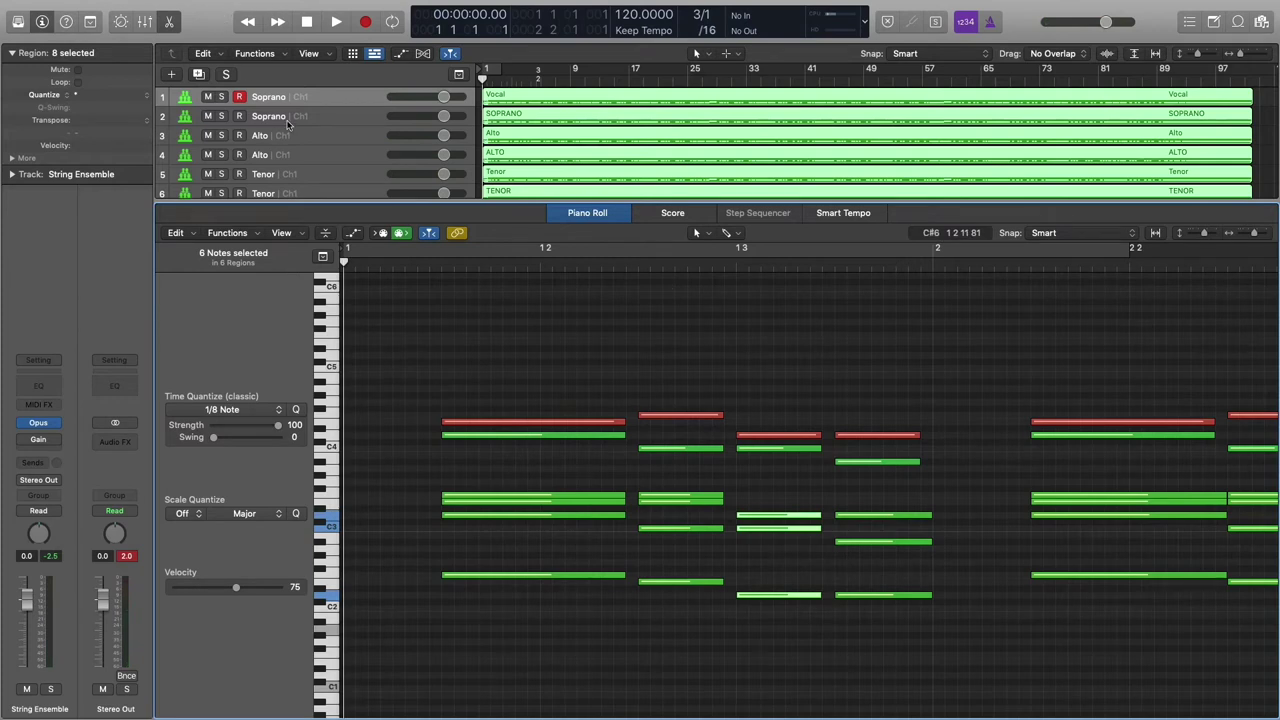
# Step: In the first Tenor track's Opus instrument, shorten the s of "Sta" to end at 115 ms and its t at 296 ms
pyautogui.click(587, 213)
pyautogui.click(38, 422)
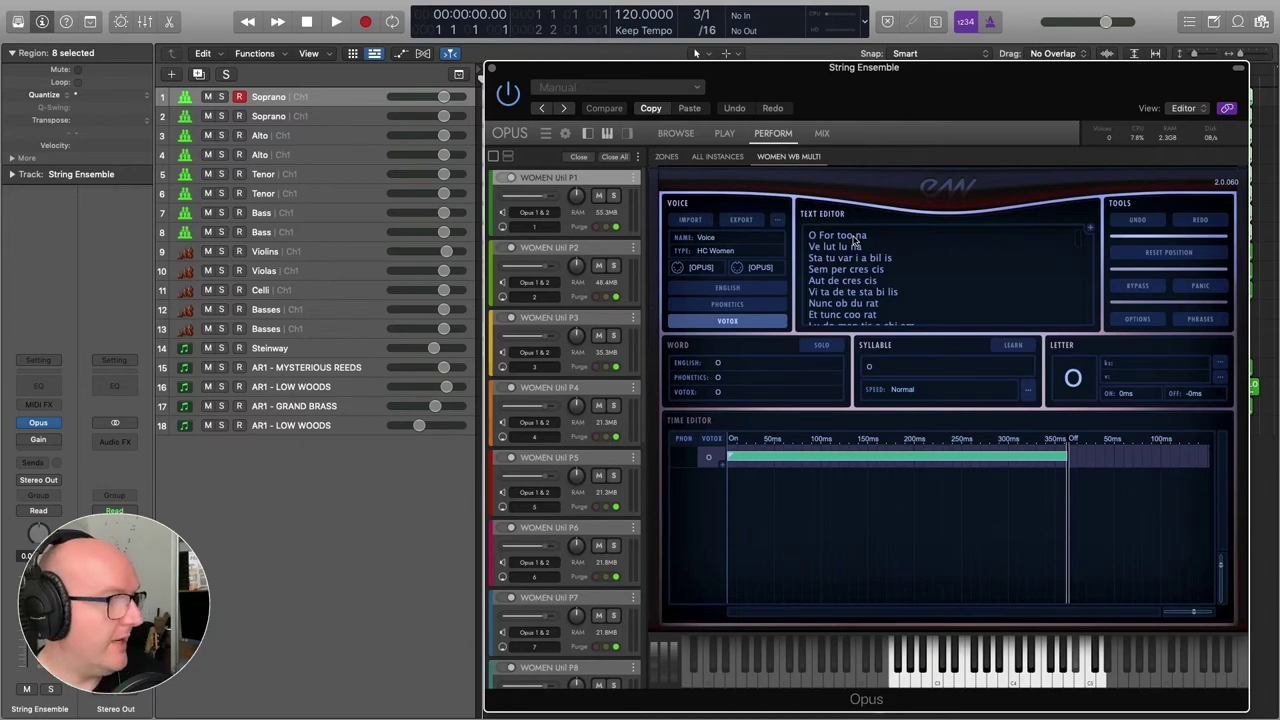
pyautogui.click(263, 174)
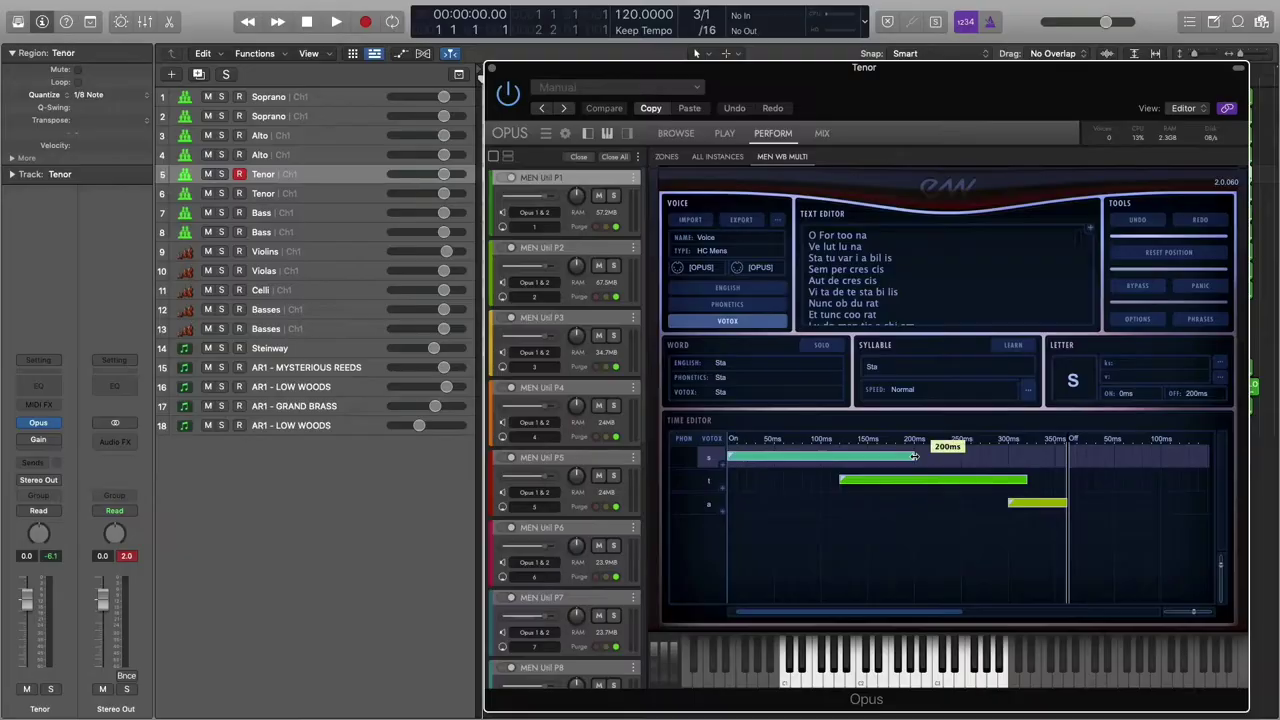
pyautogui.moveTo(913, 456); pyautogui.dragTo(843, 478)
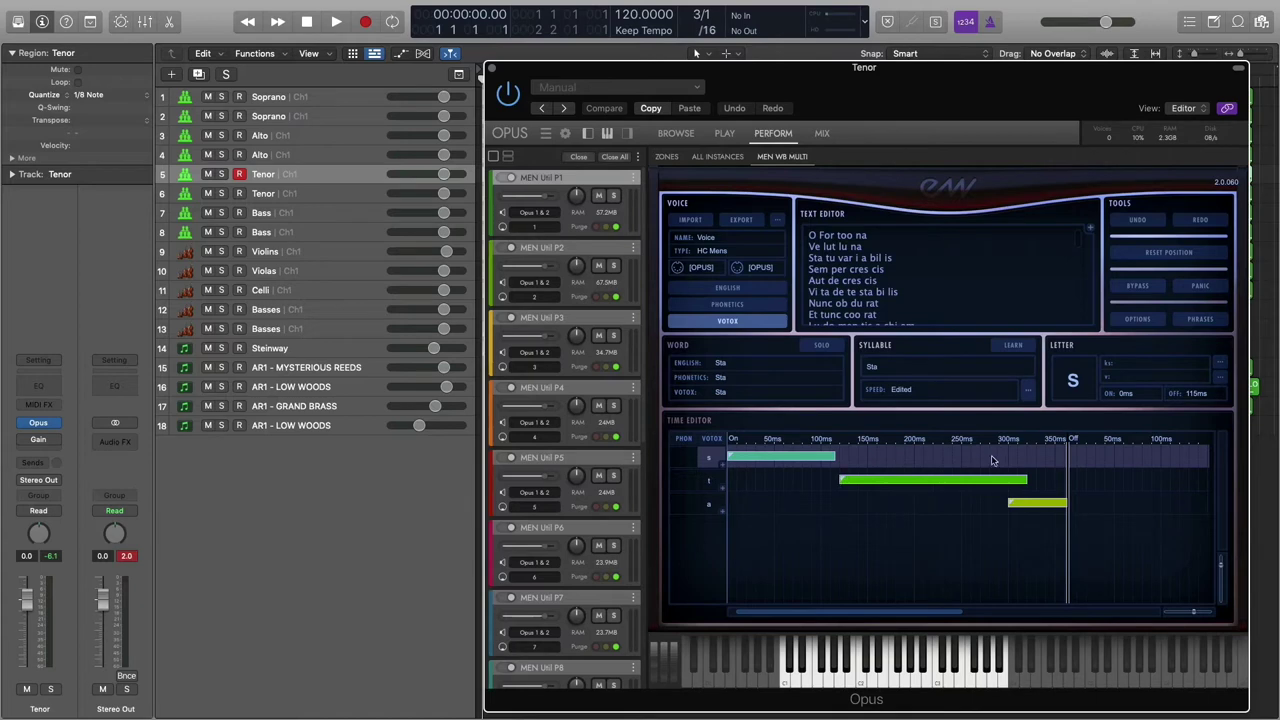
pyautogui.moveTo(1023, 479); pyautogui.dragTo(1011, 481)
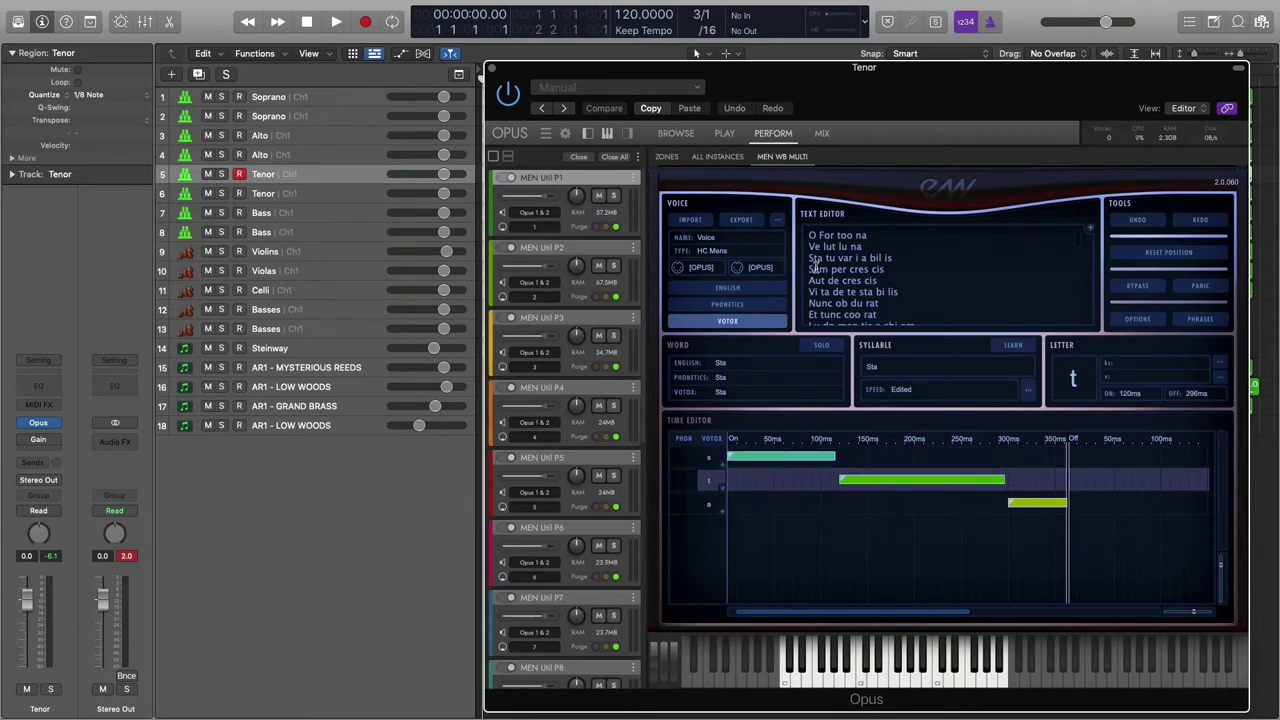
# Step: Play the selected vocal and string regions from the beginning and stop in bar 4
pyautogui.click(262, 194)
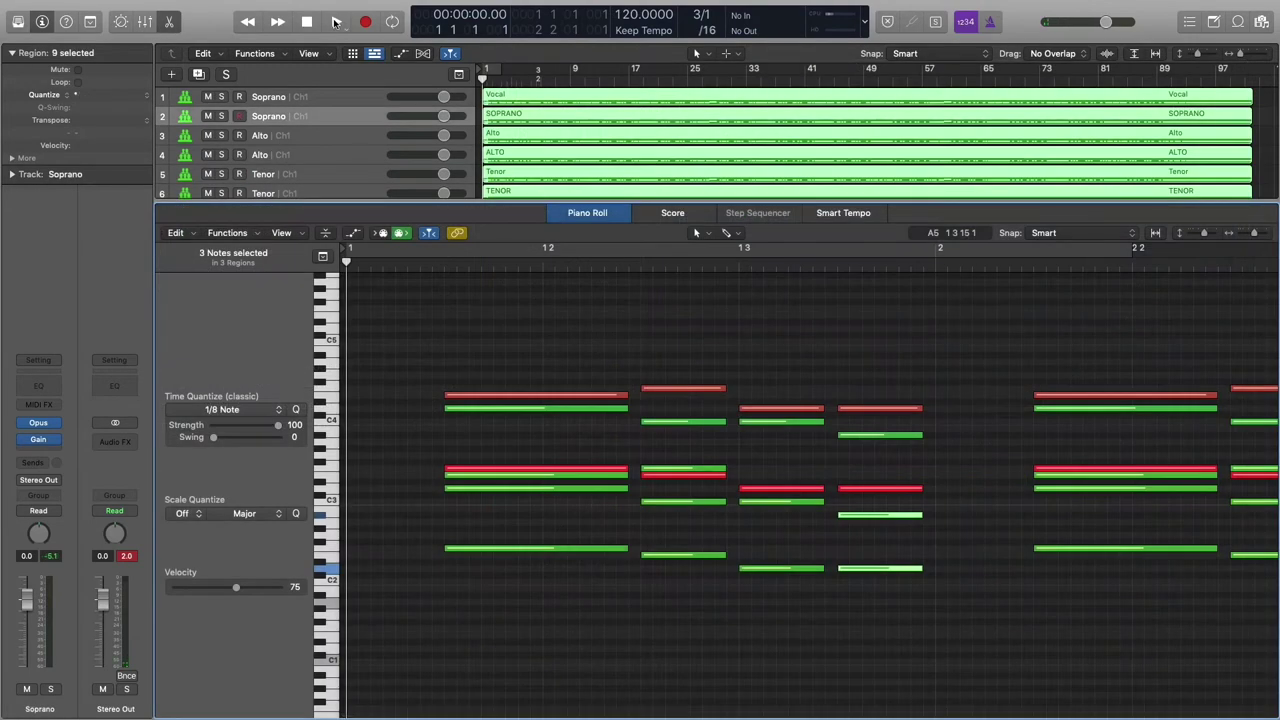
pyautogui.click(336, 21)
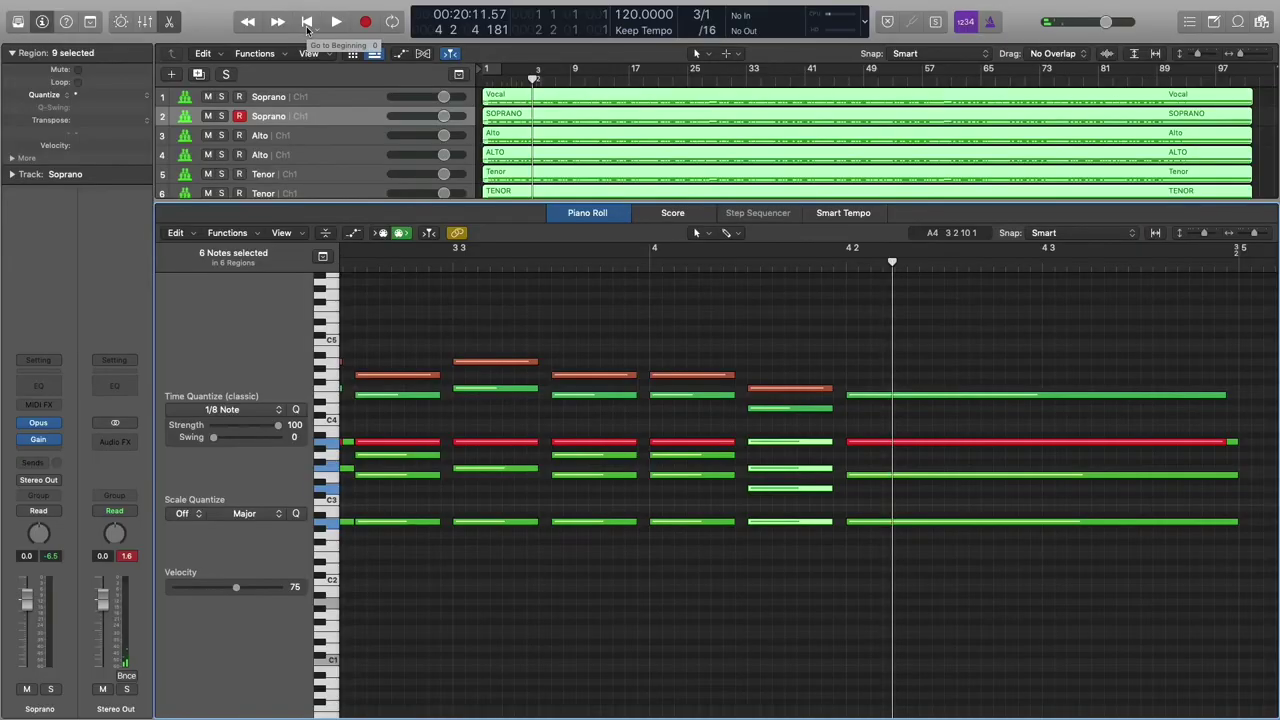
pyautogui.click(307, 22)
pyautogui.click(336, 21)
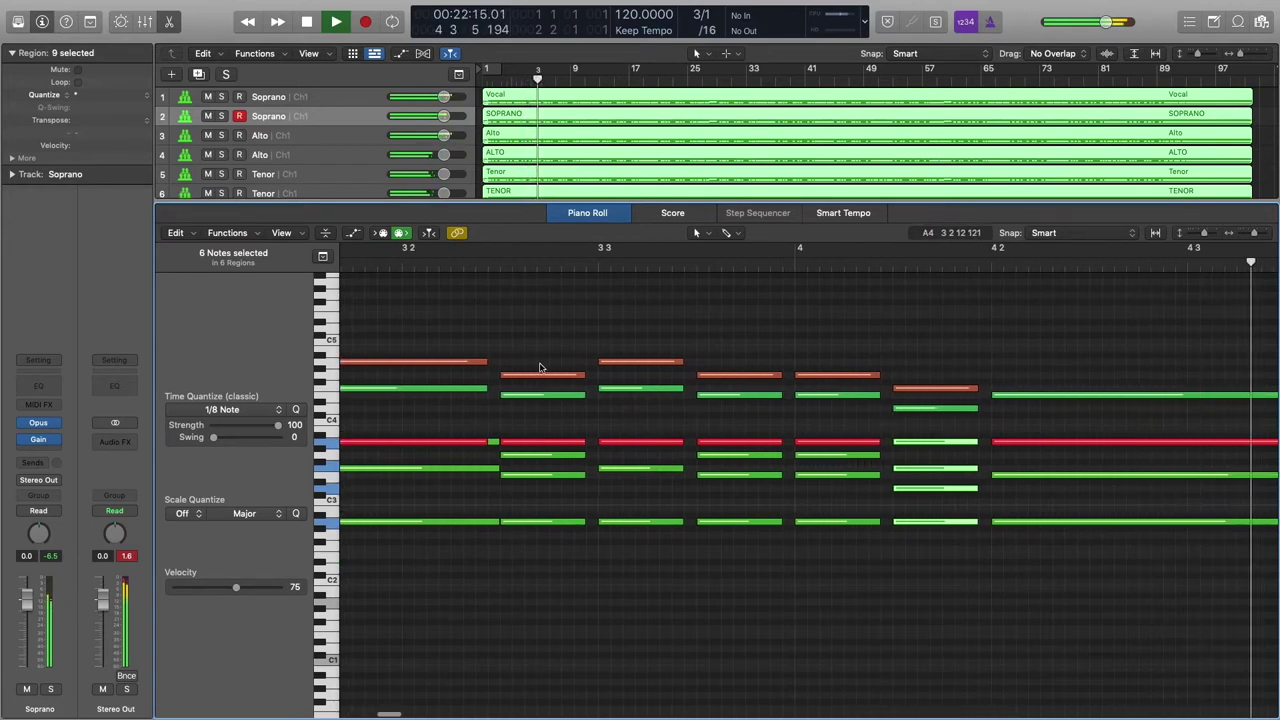
pyautogui.press('space')
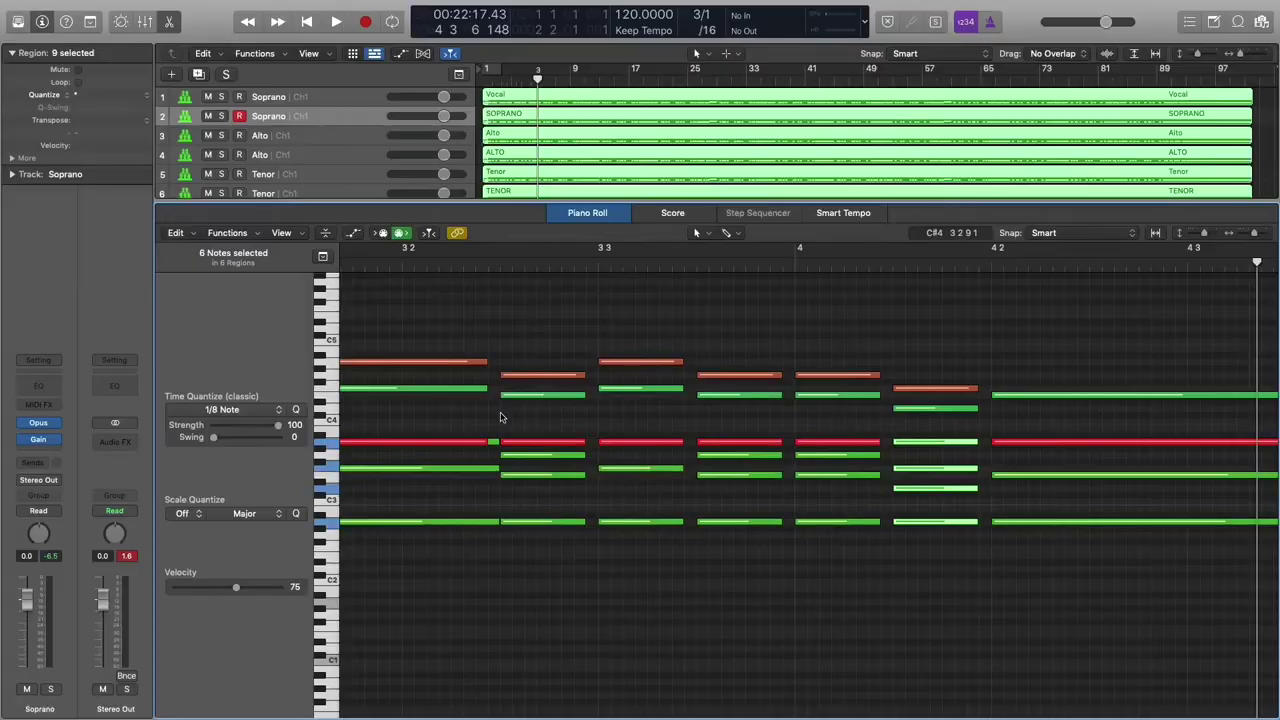
# Step: Lengthen the phrase's short notes in bar 3 by 0 0 0 120, and extend the preceding notes up to bar 2 to leave the same small gaps
pyautogui.moveTo(1000, 500); pyautogui.dragTo(541, 334)
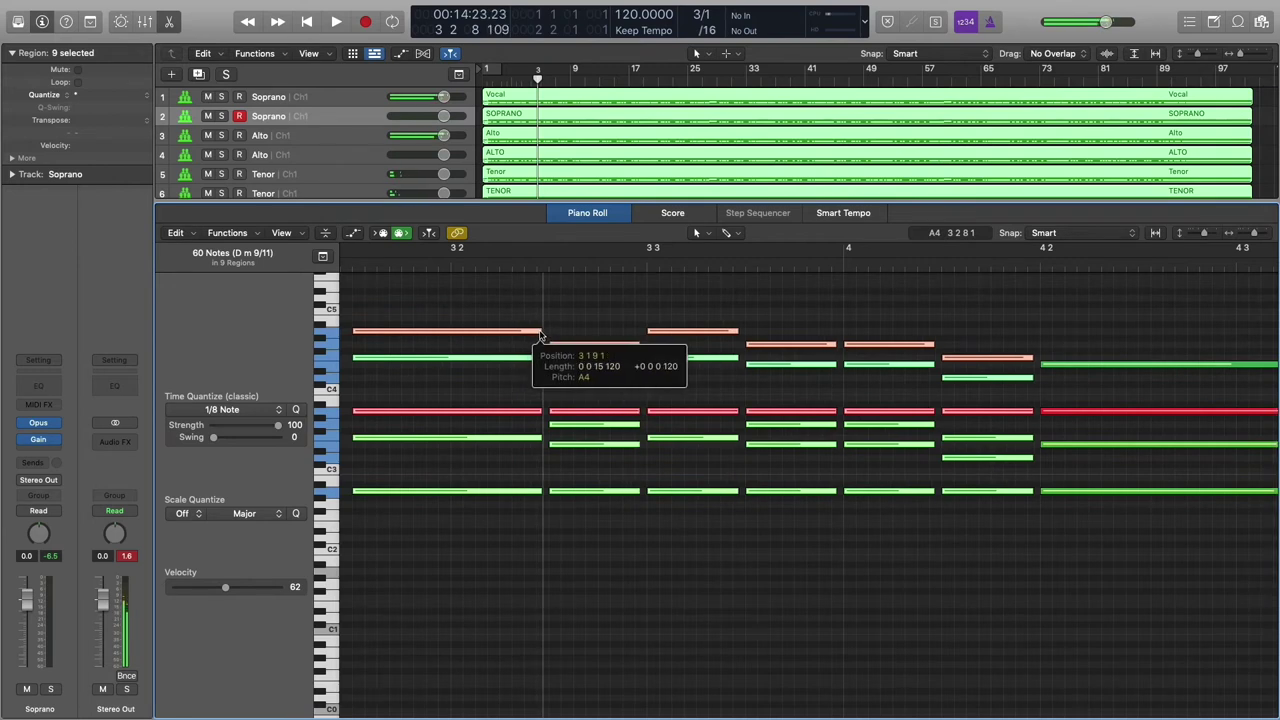
pyautogui.moveTo(540, 334); pyautogui.dragTo(541, 334)
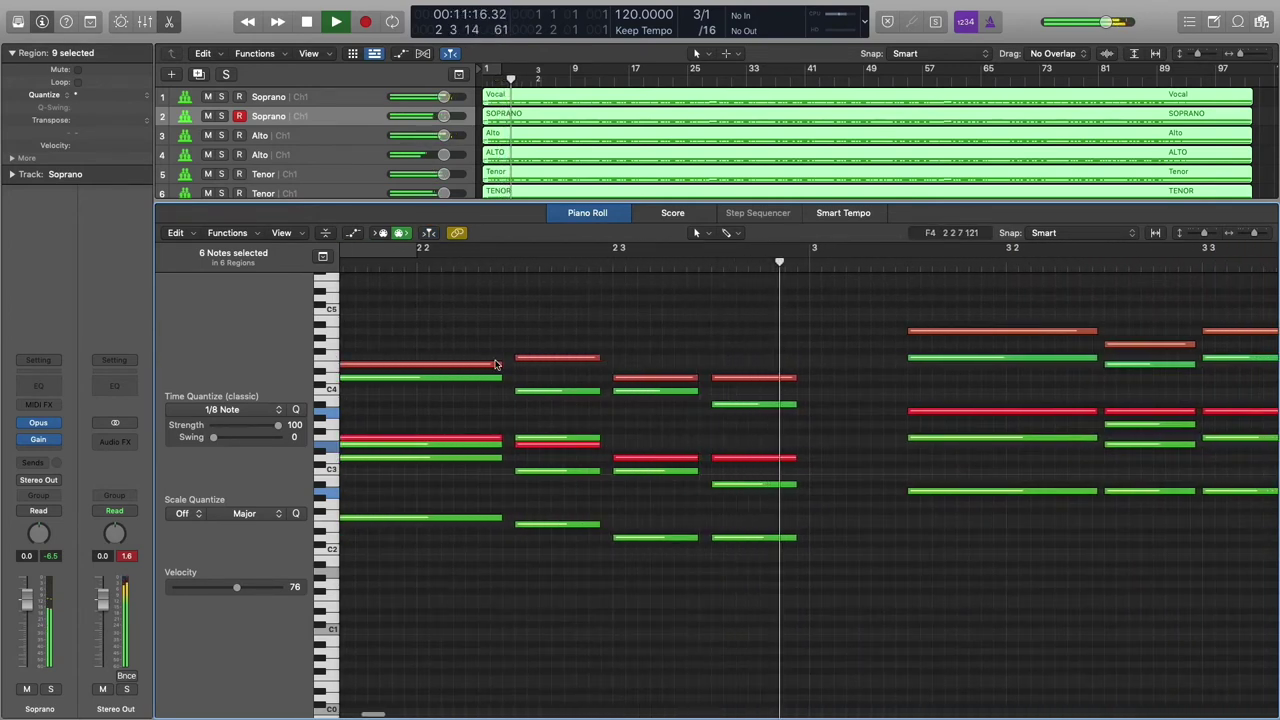
pyautogui.press('space')
pyautogui.press('super+a')
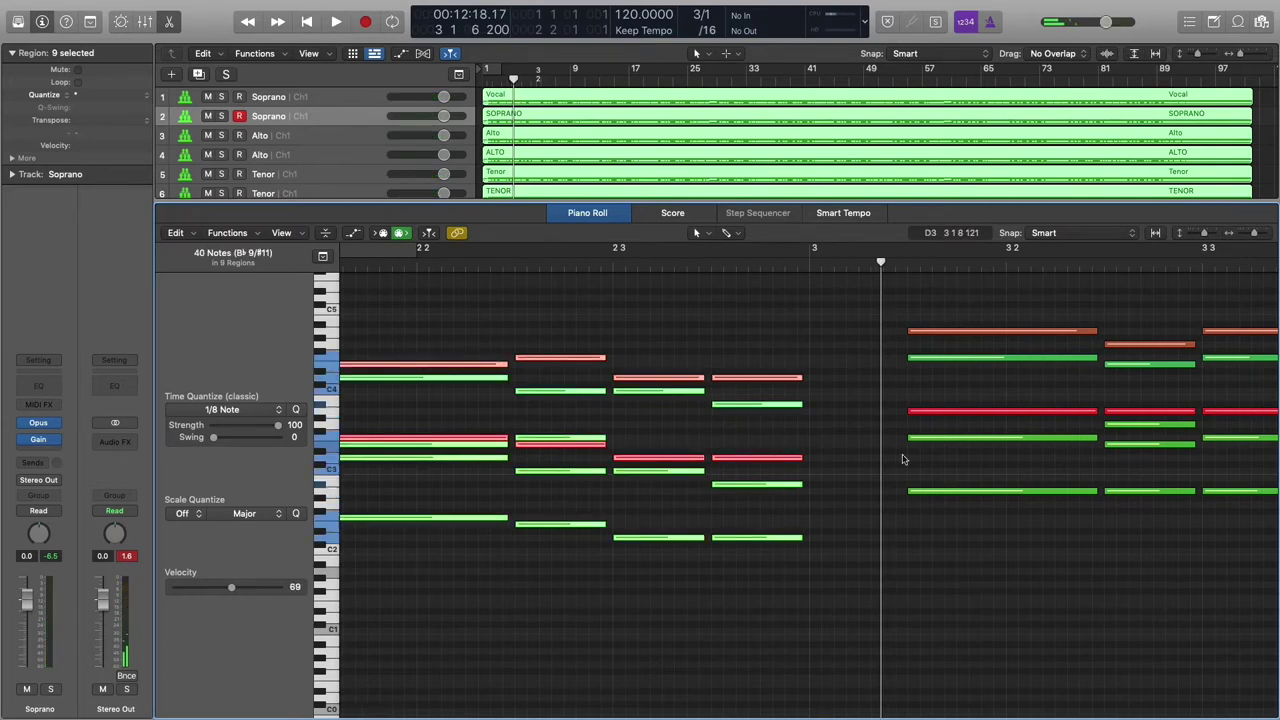
# Step: Close the Piano Roll and open the first Soprano track's Opus instrument
pyautogui.click(593, 214)
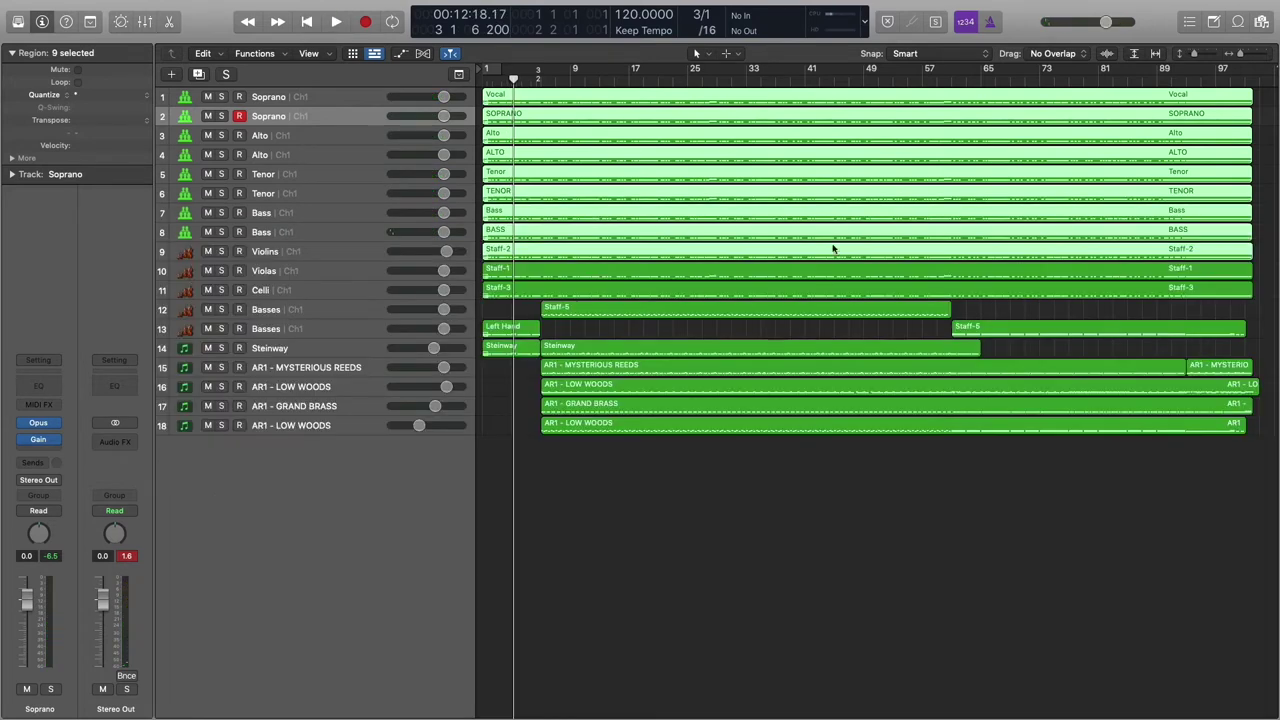
pyautogui.click(1270, 195)
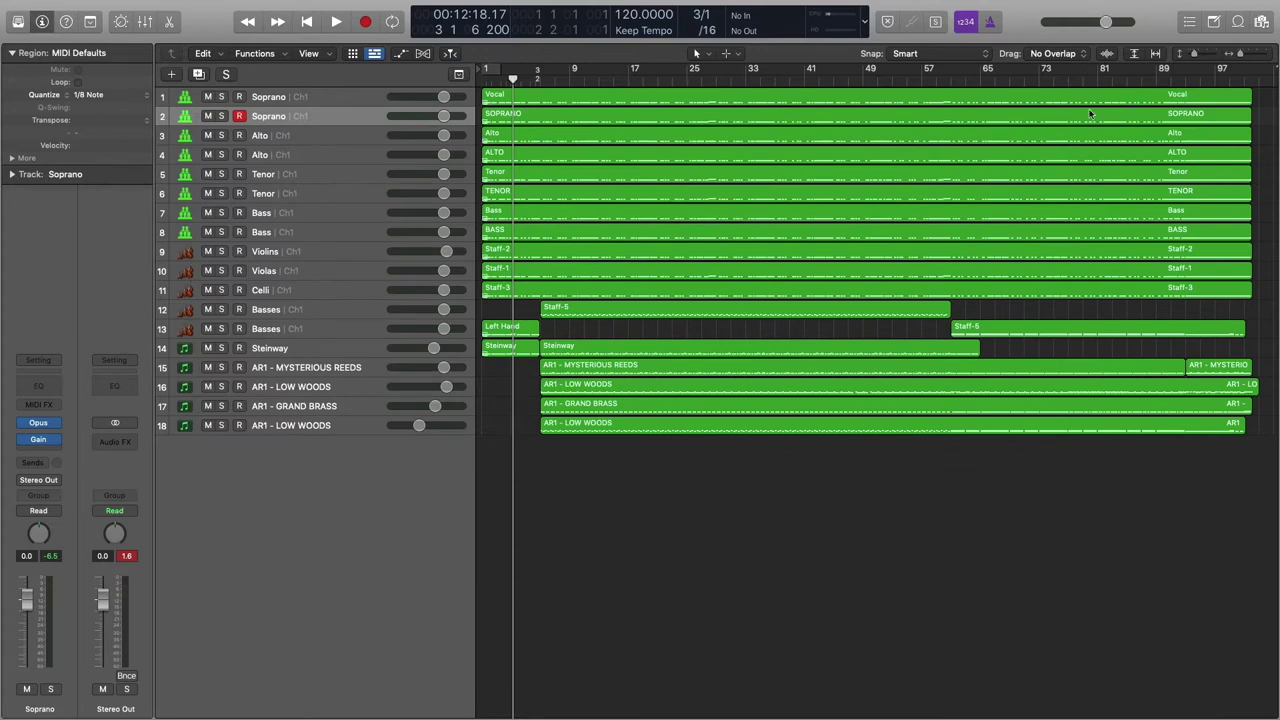
pyautogui.click(40, 424)
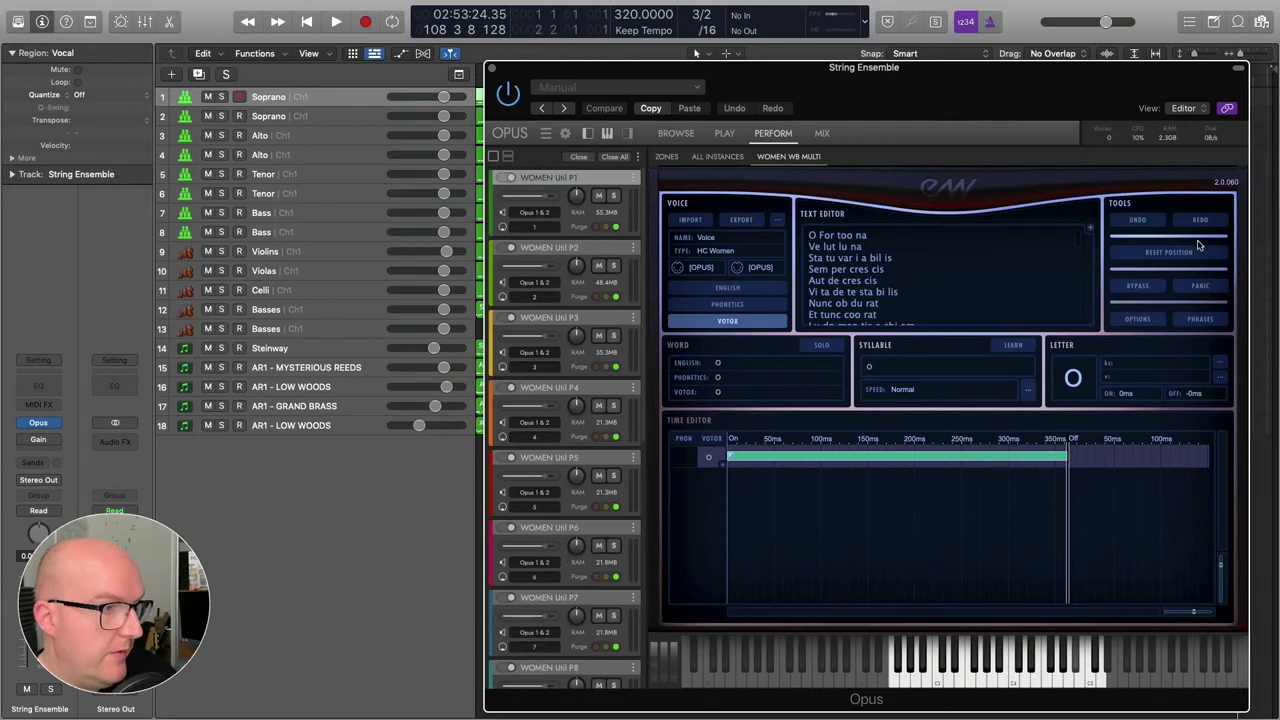
# Step: Insert the built-in Latin phrase "Oh Fortuna, Velut Luna" into the first Soprano track's Opus lyrics
pyautogui.click(1193, 320)
pyautogui.moveTo(1193, 378)
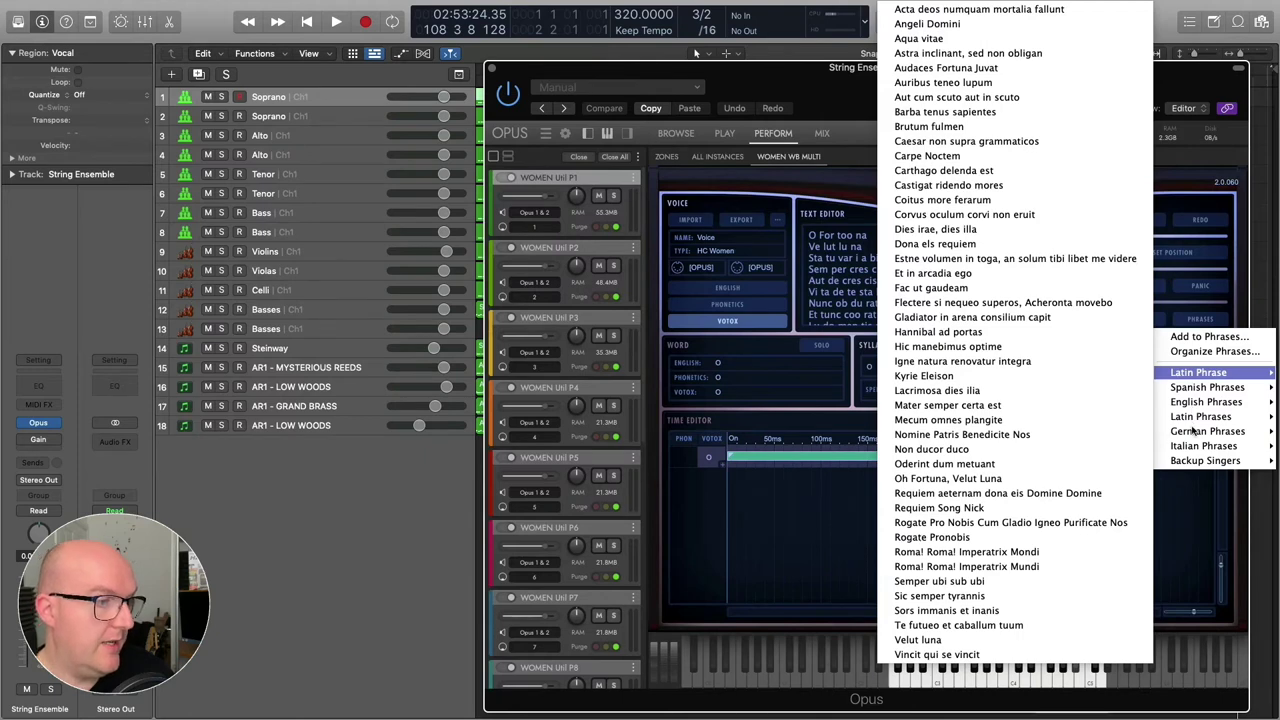
pyautogui.moveTo(1190, 457)
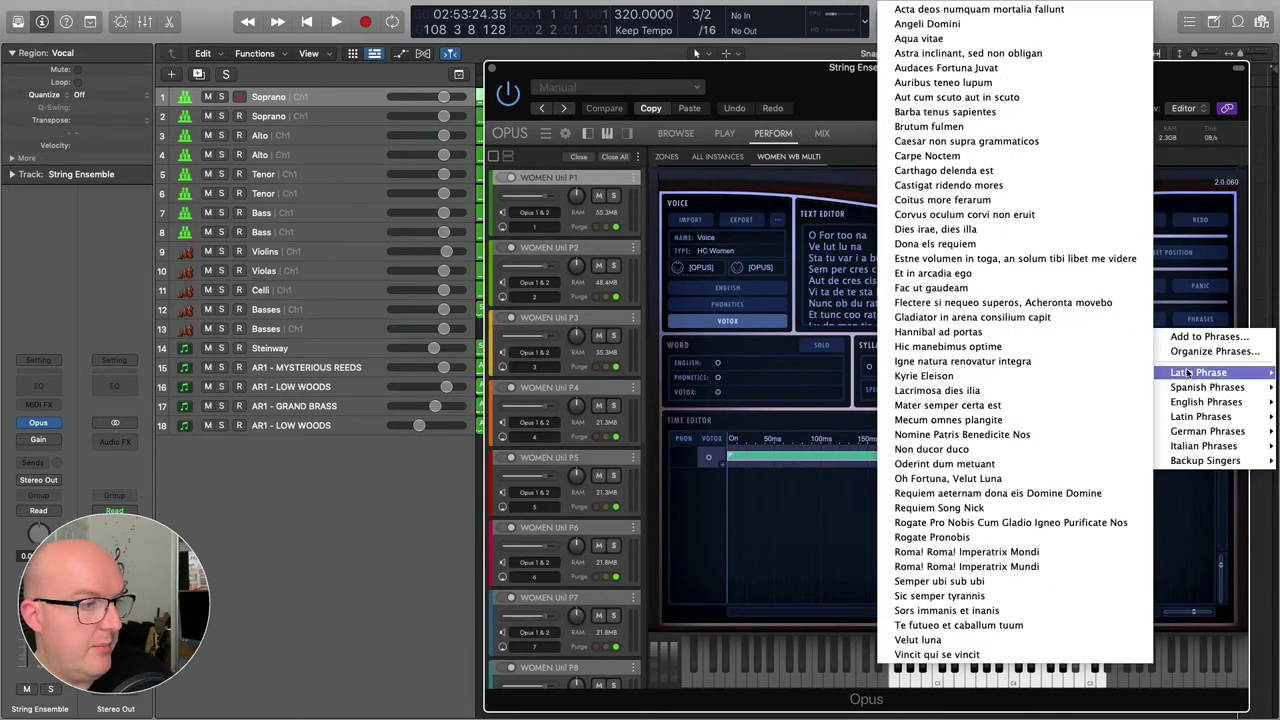
pyautogui.click(952, 478)
pyautogui.press('space')
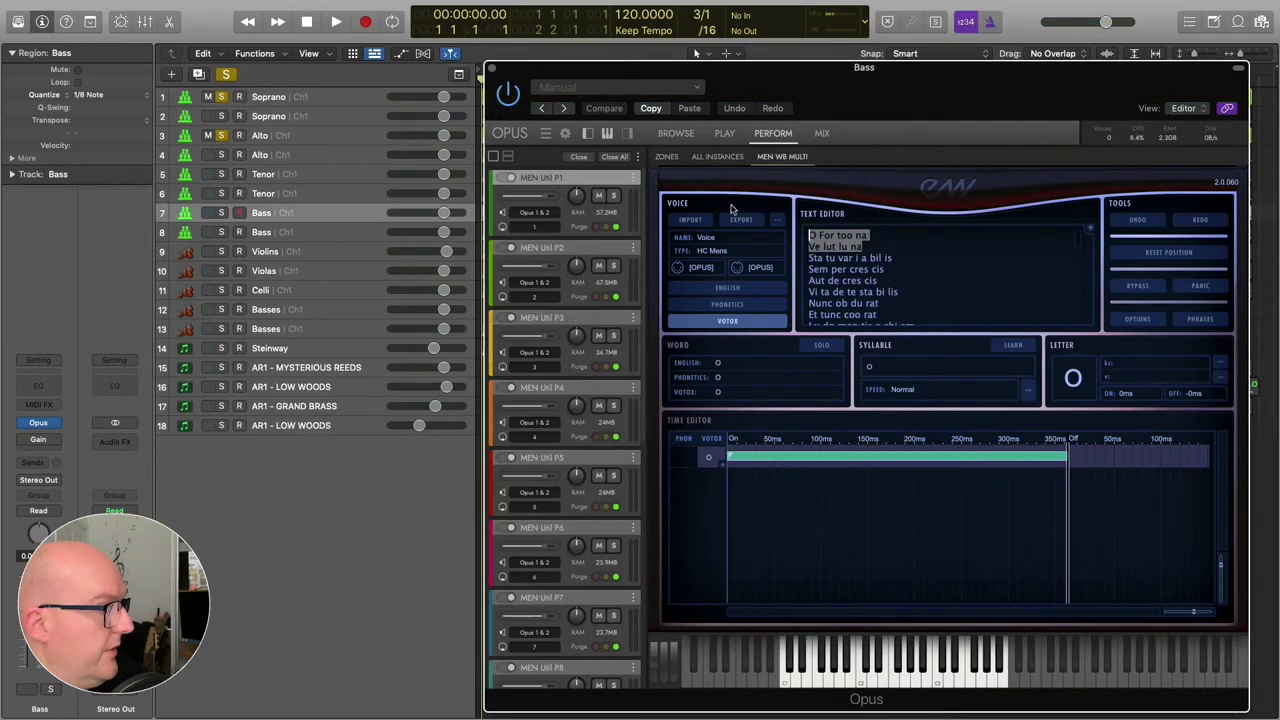
# Step: In both Bass tracks' Opus instruments, replace the first two lyric lines with "o for! T!O na Ve lot! lO na"
pyautogui.press('Return')
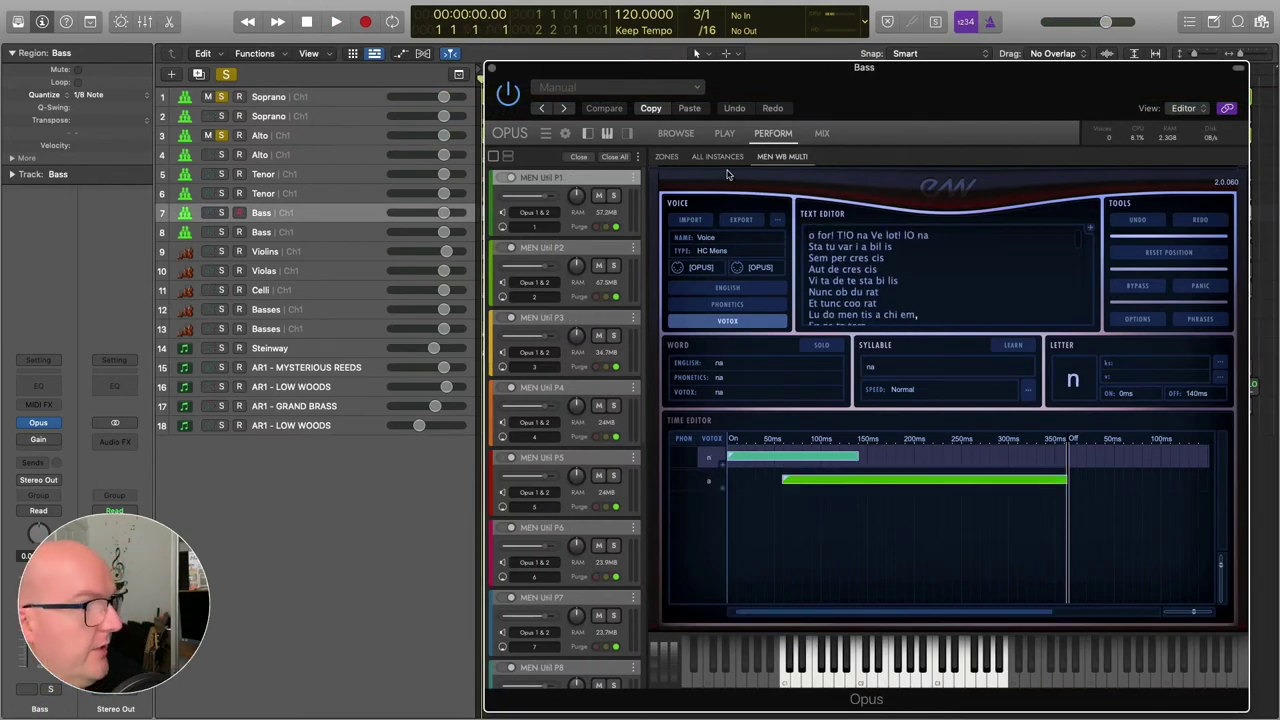
pyautogui.click(346, 250)
pyautogui.click(346, 234)
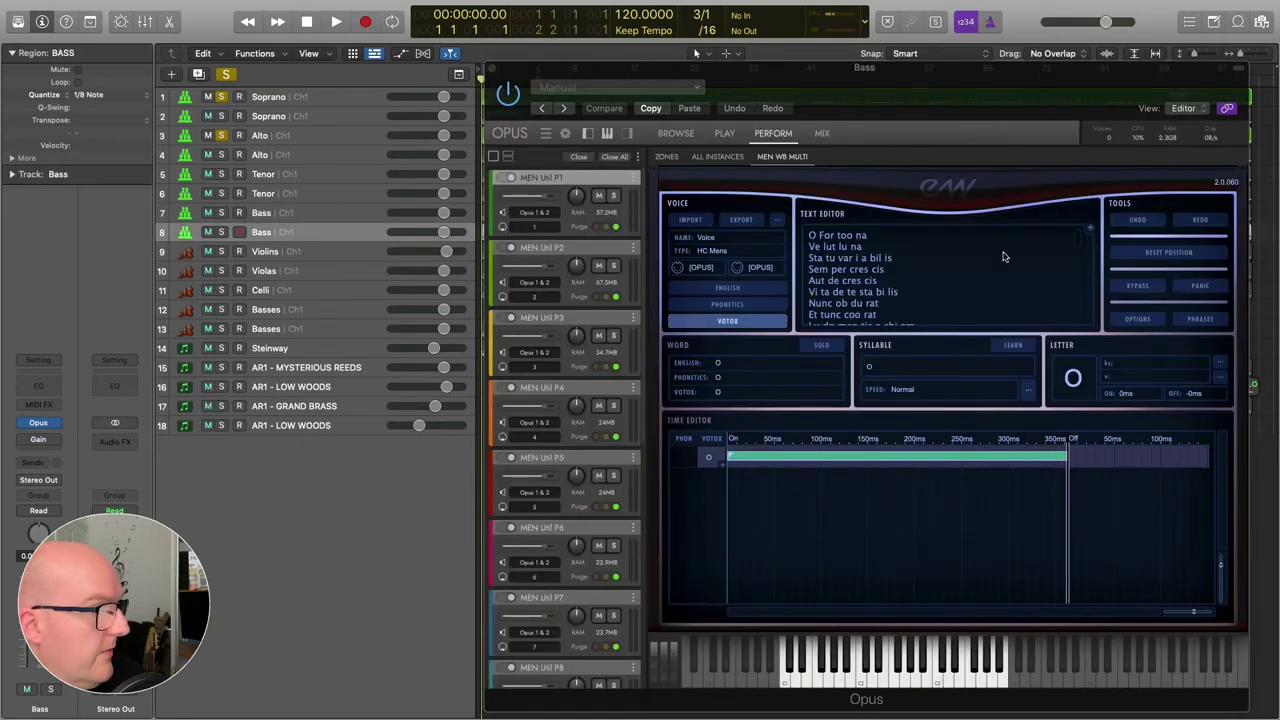
pyautogui.moveTo(871, 253); pyautogui.dragTo(804, 236)
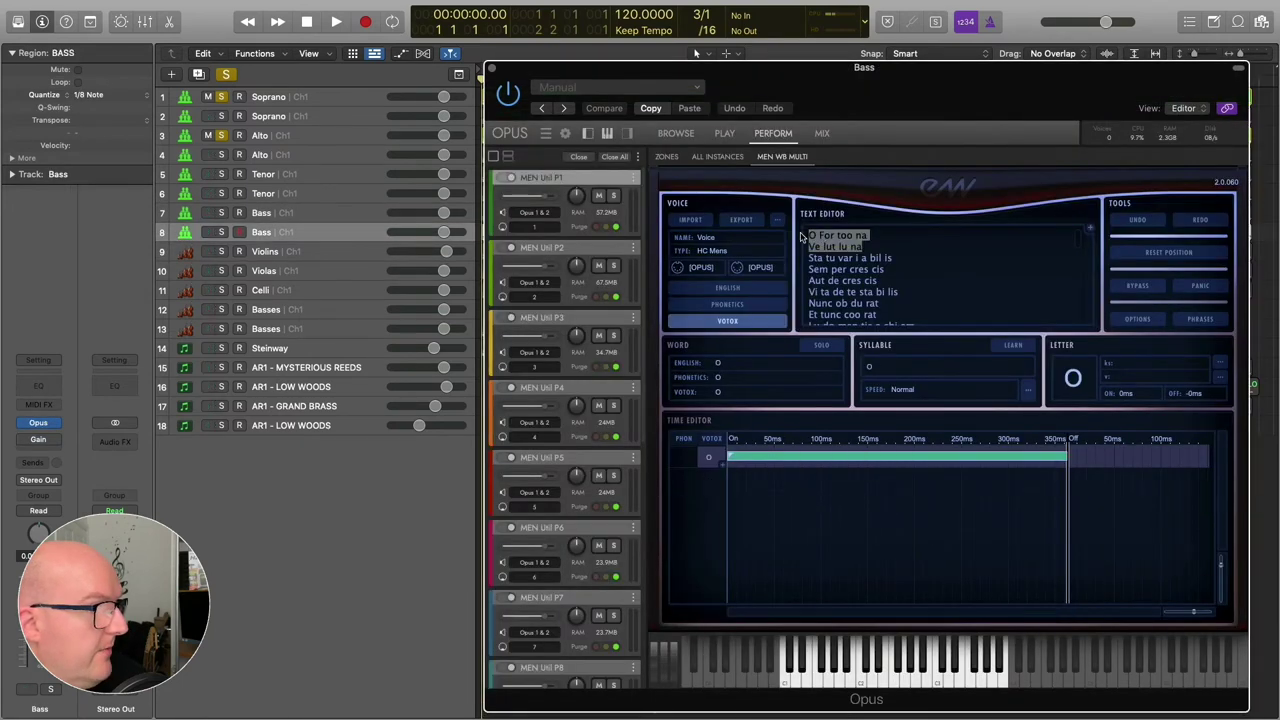
pyautogui.press('Return')
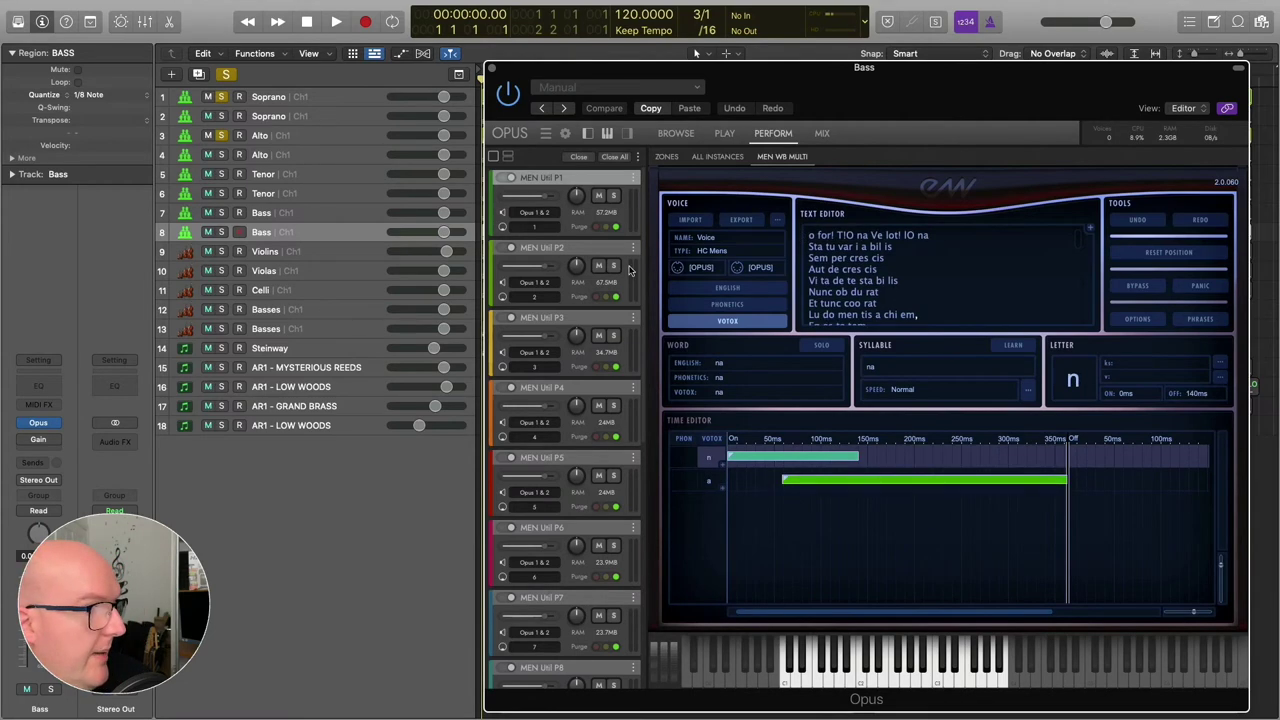
# Step: Clear all track solos and play the full arrangement from the beginning
pyautogui.click(491, 70)
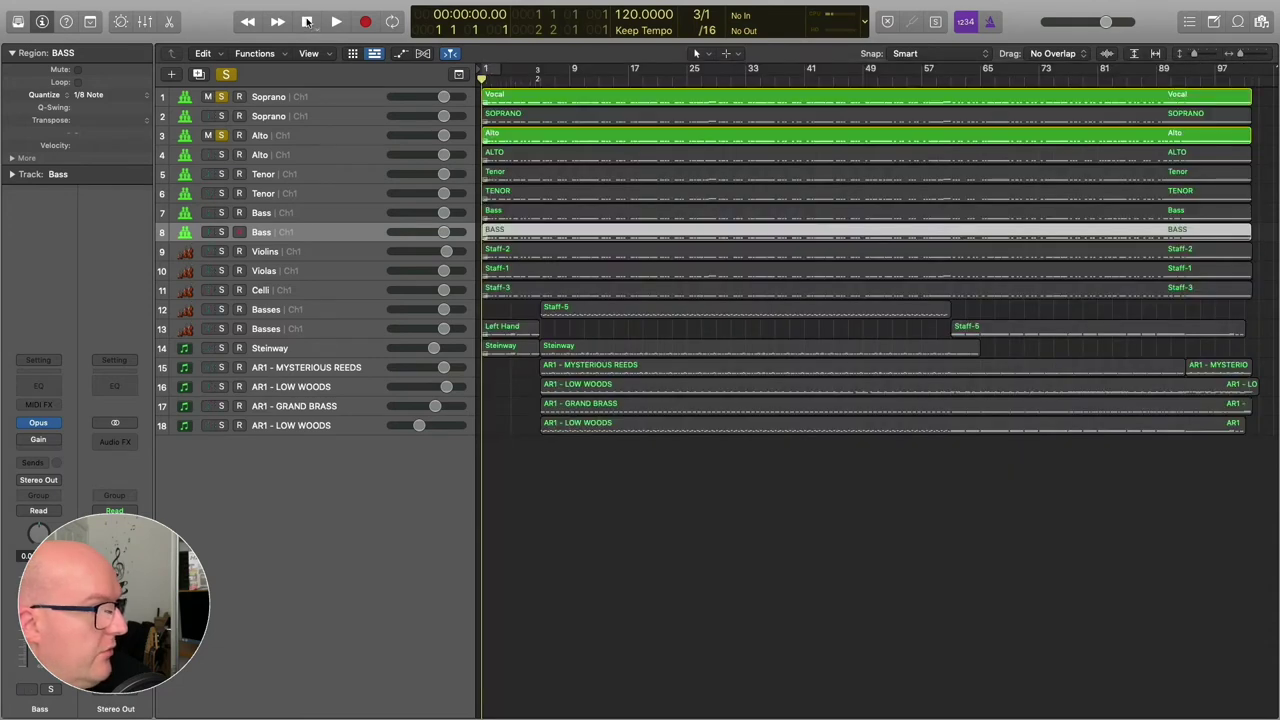
pyautogui.click(224, 75)
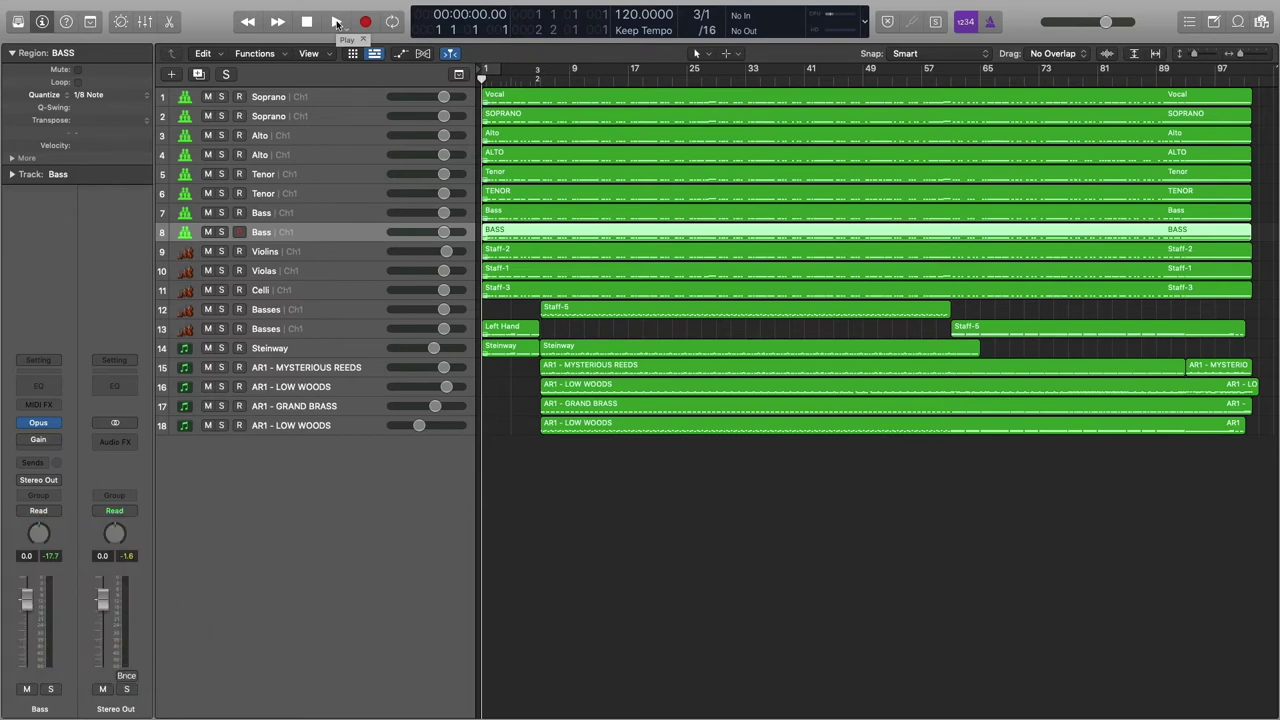
pyautogui.click(336, 22)
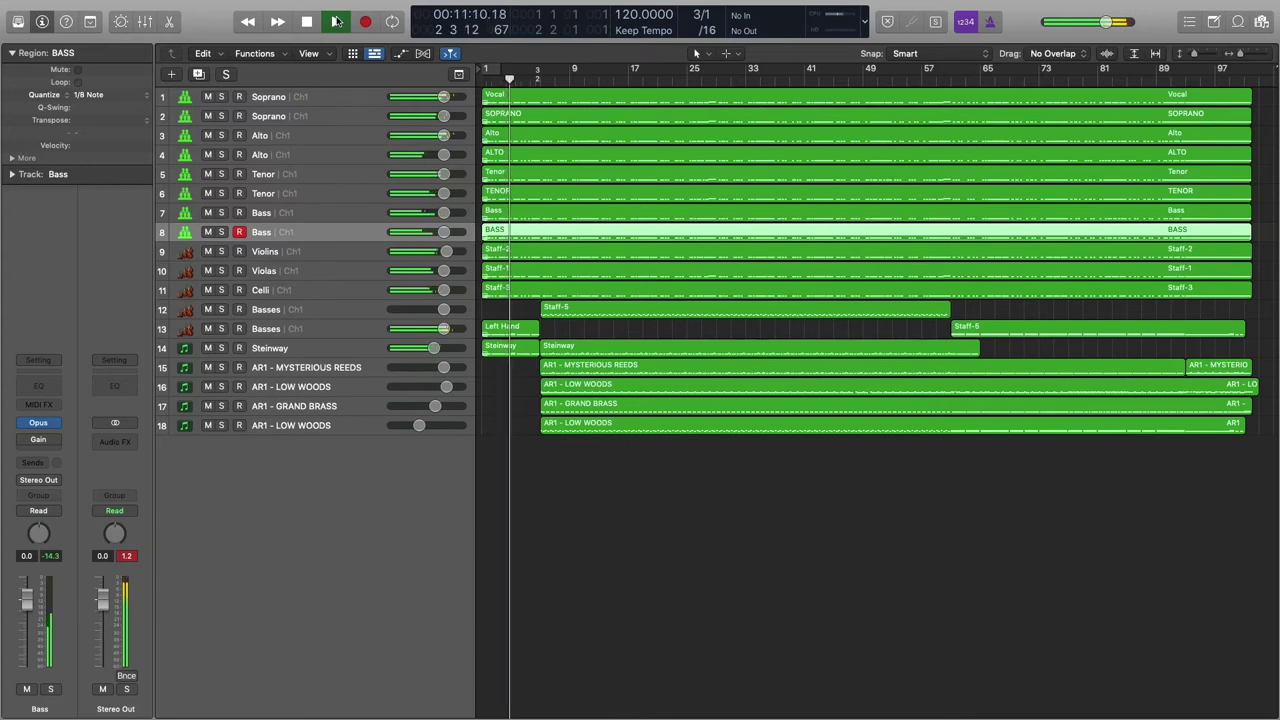
pyautogui.click(307, 23)
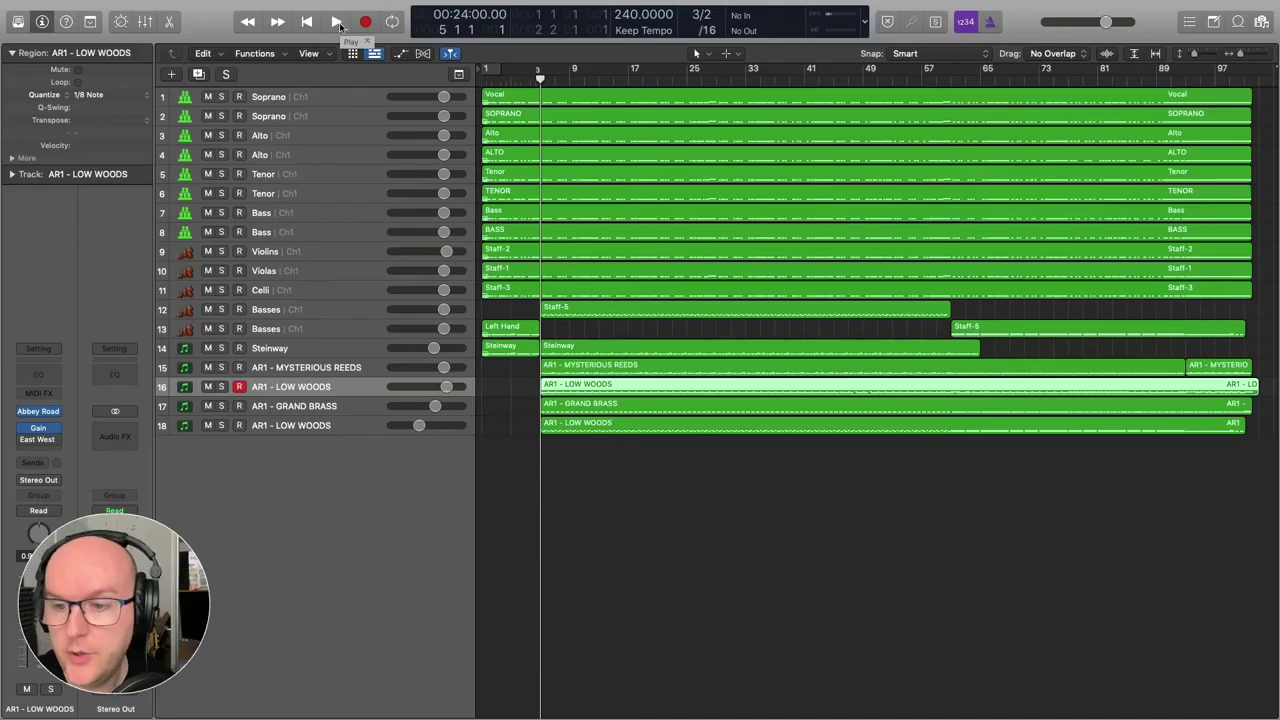
# Step: Play the arrangement from bar 5 and briefly solo the first AR1 - LOW WOODS track to hear it alone
pyautogui.click(338, 22)
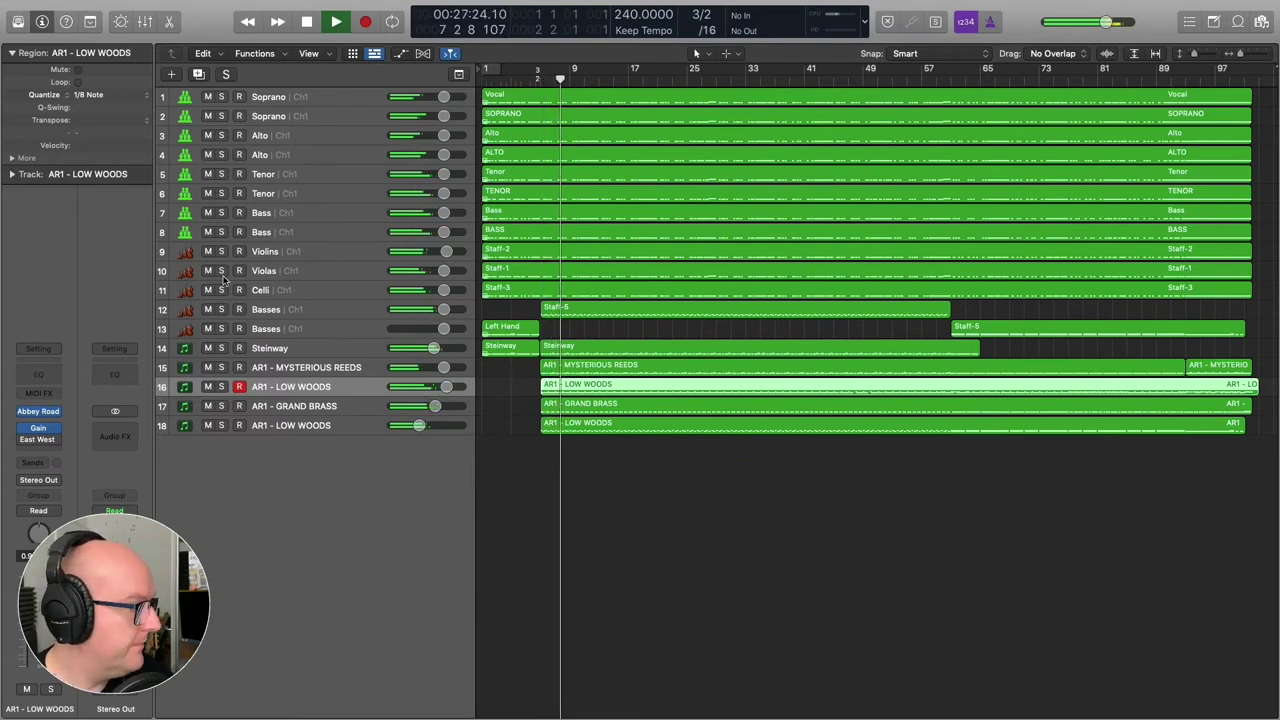
pyautogui.click(222, 387)
pyautogui.click(222, 387)
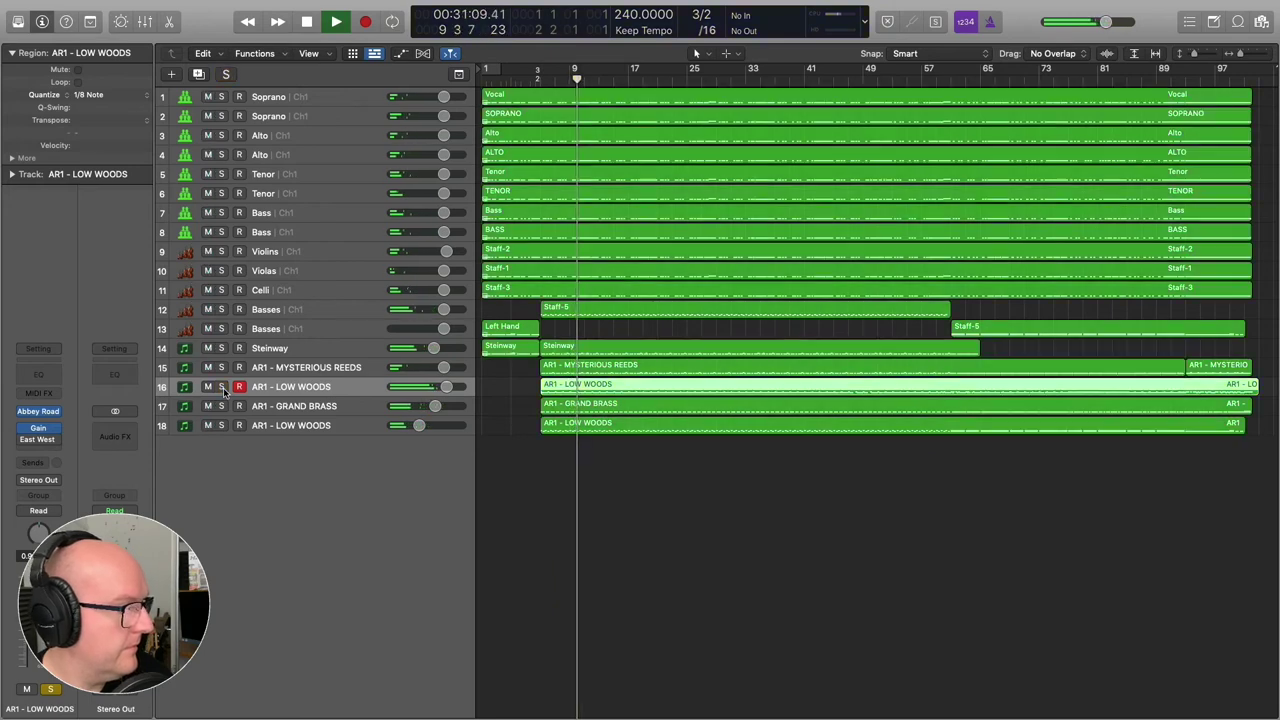